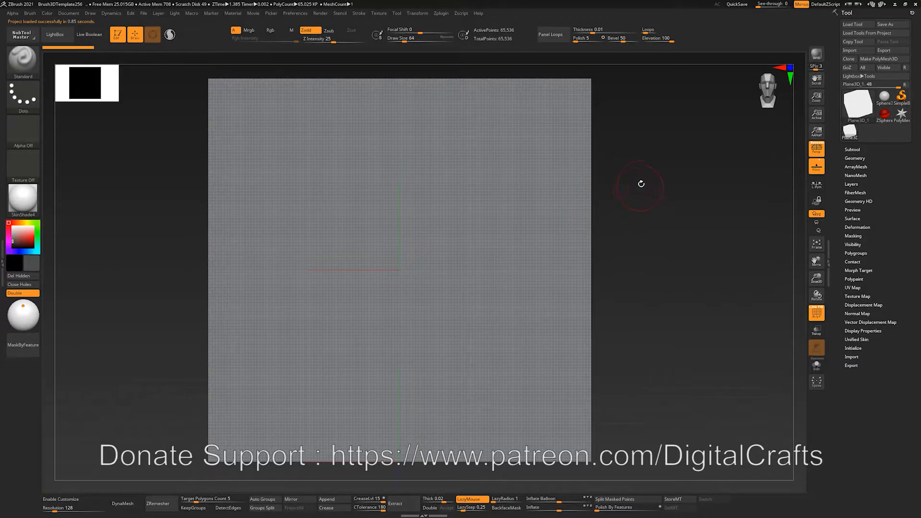
Choose the MaskPerfectCircle brush as the masking brush for the plane.
alt+drag(642, 181, 648, 178)
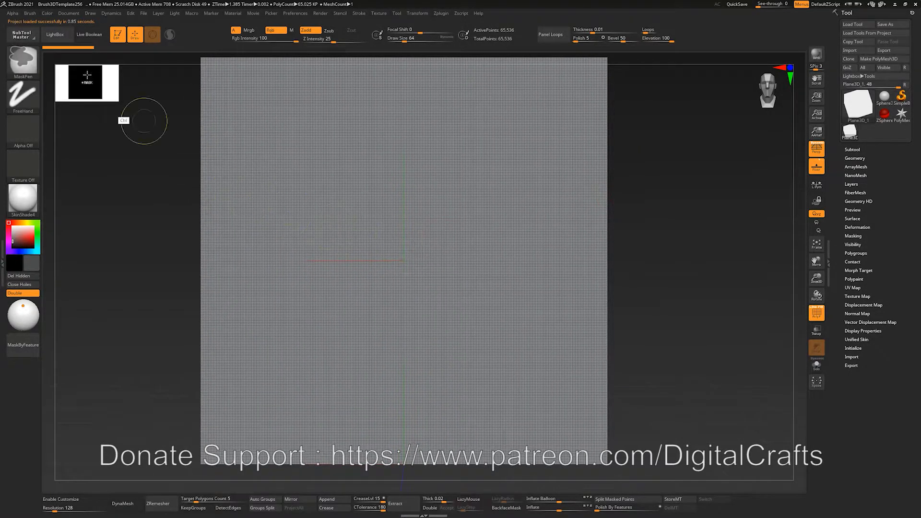
click(25, 76)
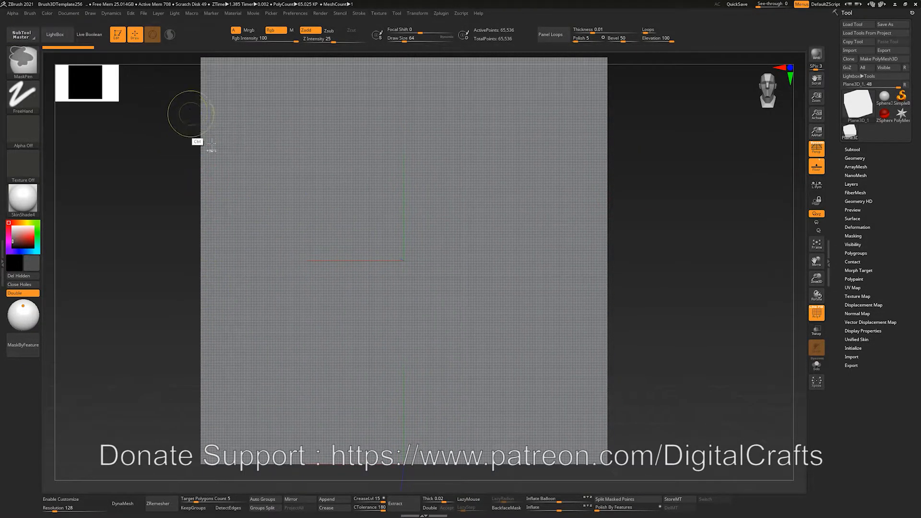
click(38, 76)
click(240, 100)
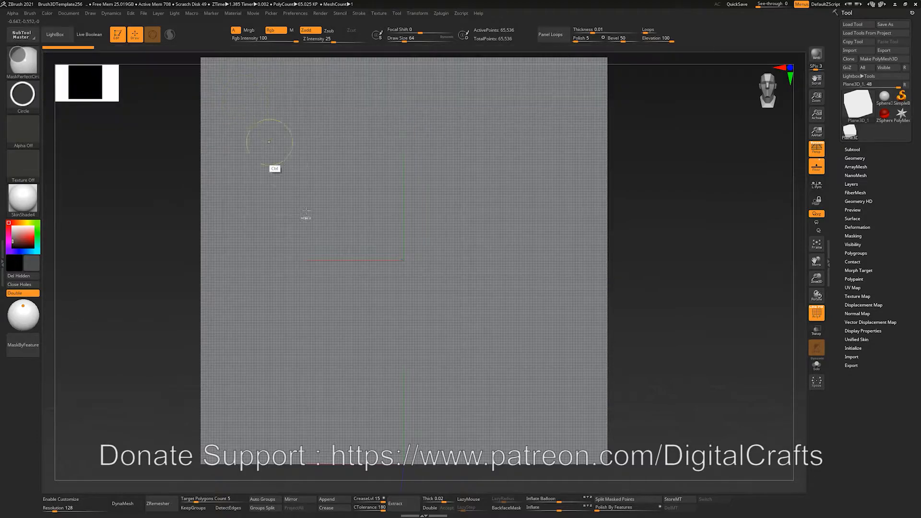
mouse_move(403, 258)
ctrl+mouse_down()
mouse_move(557, 384)
mouse_move(523, 361)
ctrl+mouse_up()
drag(688, 211, 650, 266)
key(ctrl+z)
ctrl+drag(618, 221, 644, 218)
Subdivide the plane twice and mask everything outside a large circle drawn from its center.
key(ctrl+d)
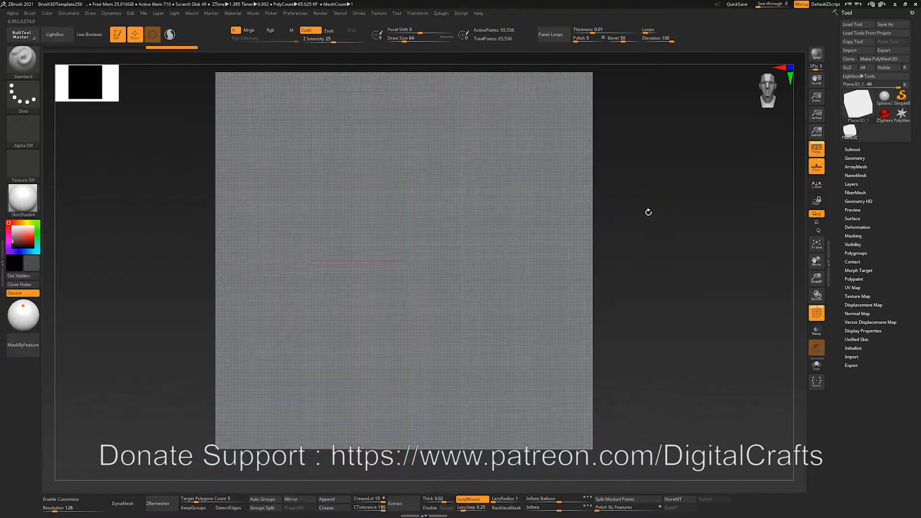
key(ctrl+d)
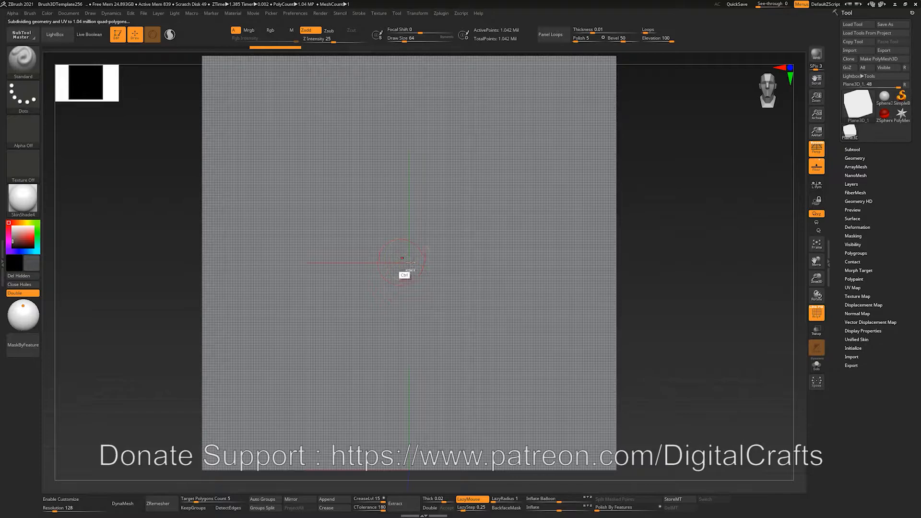
mouse_move(409, 263)
ctrl+mouse_down()
mouse_move(527, 364)
mouse_move(591, 367)
mouse_move(559, 358)
ctrl+mouse_up()
drag(699, 229, 718, 235)
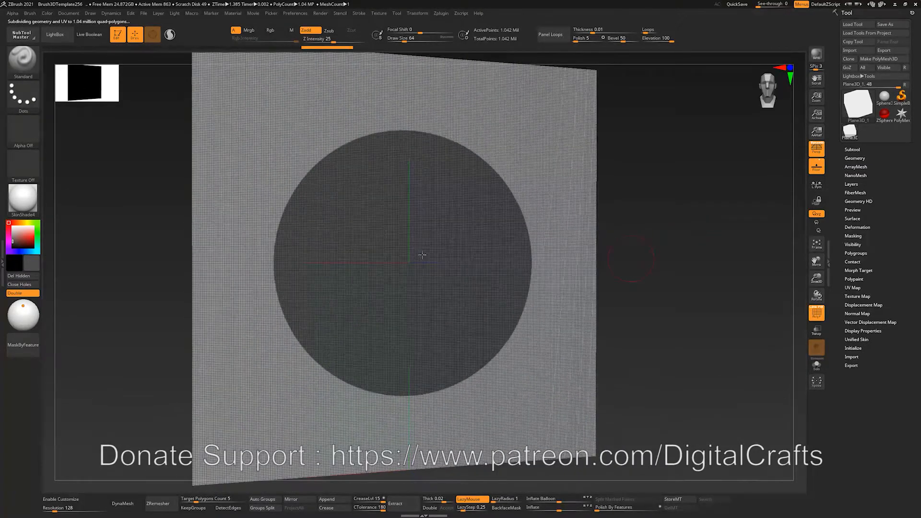
key(ctrl)
Pull the unmasked circle far out from the plane in side view with the Move brush at draw size 400, and smooth it.
mouse_move(664, 220)
shift+mouse_down()
mouse_move(660, 197)
mouse_move(563, 208)
mouse_move(465, 233)
mouse_move(413, 258)
mouse_move(312, 243)
mouse_move(323, 230)
shift+mouse_up()
key(b)
key(m)
key(v)
mouse_move(211, 299)
mouse_down()
mouse_move(319, 283)
mouse_move(500, 297)
mouse_move(544, 283)
mouse_up()
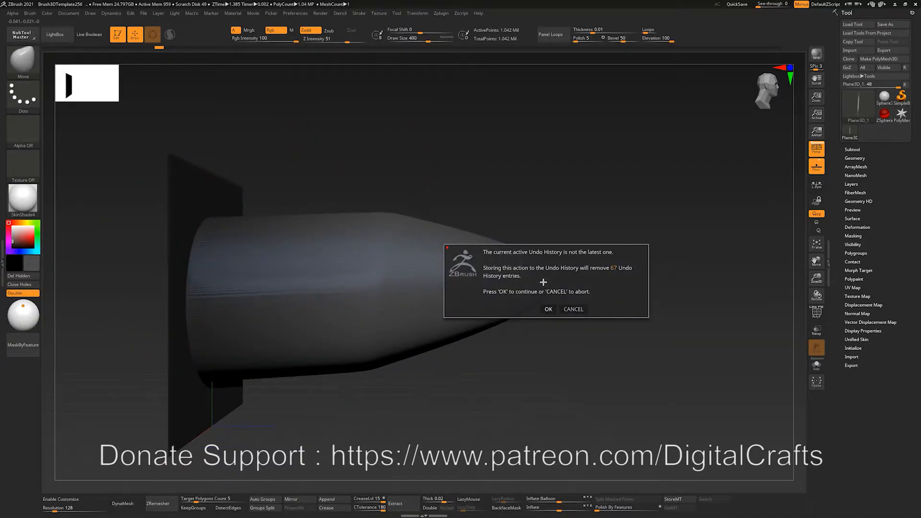
click(548, 310)
key(shift)
mouse_move(349, 307)
shift+mouse_down()
mouse_move(352, 288)
mouse_move(287, 272)
mouse_move(458, 280)
shift+mouse_up()
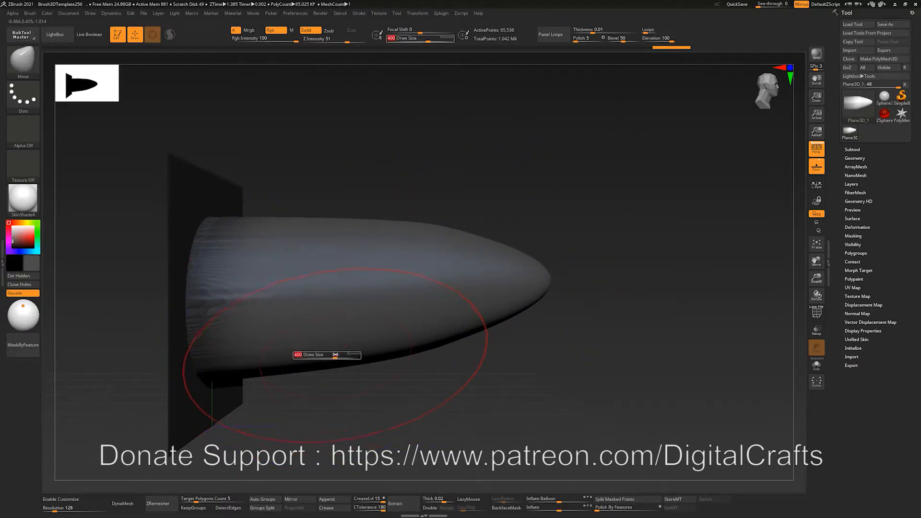
Bend the extruded cone downward into a curved, tapered claw shape with the Move brush, adjusting the draw size between strokes.
mouse_move(341, 360)
mouse_down()
mouse_move(334, 326)
mouse_move(342, 309)
mouse_up()
key(s)
mouse_move(475, 305)
mouse_down()
mouse_move(463, 306)
mouse_move(505, 300)
mouse_move(491, 311)
mouse_move(486, 304)
mouse_up()
key(s)
mouse_move(428, 304)
mouse_down()
mouse_move(425, 295)
mouse_move(366, 301)
mouse_move(374, 294)
mouse_up()
key(s)
key(s)
drag(539, 281, 536, 280)
mouse_move(541, 275)
mouse_down()
mouse_move(552, 341)
mouse_move(536, 364)
mouse_up()
key(s)
mouse_move(520, 318)
mouse_down()
mouse_move(497, 314)
mouse_move(516, 309)
mouse_up()
key(s)
key(s)
mouse_move(510, 349)
mouse_down()
mouse_move(525, 349)
mouse_move(540, 375)
mouse_up()
Carve a groove down the middle of the curved form with the DamStandard brush and smooth its surroundings.
drag(563, 275, 638, 269)
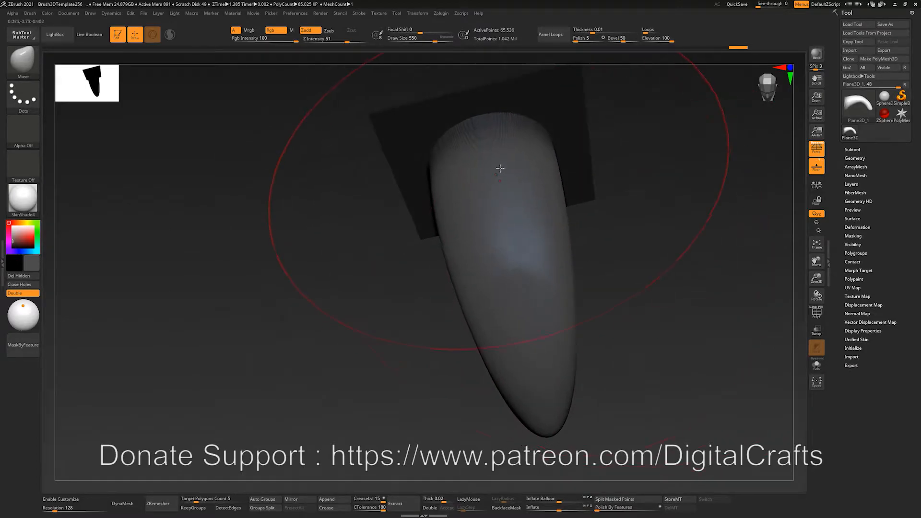
key(b)
key(d)
key(s)
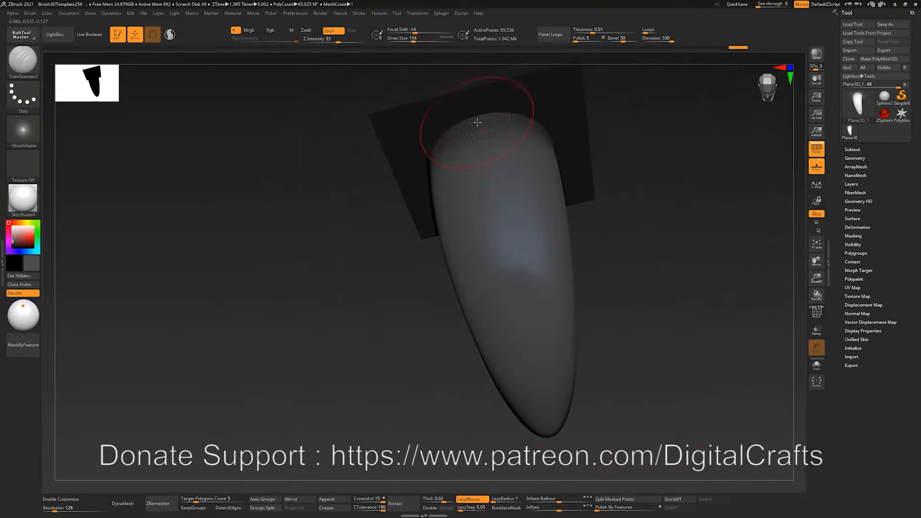
drag(477, 123, 550, 426)
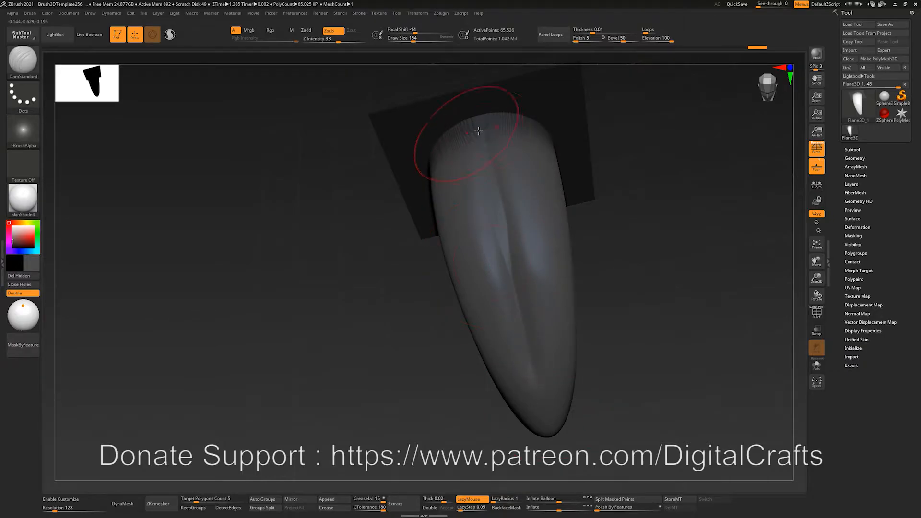
drag(481, 119, 545, 442)
drag(615, 337, 552, 326)
mouse_move(481, 227)
shift+mouse_down()
mouse_move(465, 207)
mouse_move(509, 373)
shift+mouse_up()
Hollow the surface on both sides of the central line with the ClayBuildup brush at draw size 182 and smooth the strokes.
alt+drag(568, 354, 569, 331)
key(b)
key(c)
key(b)
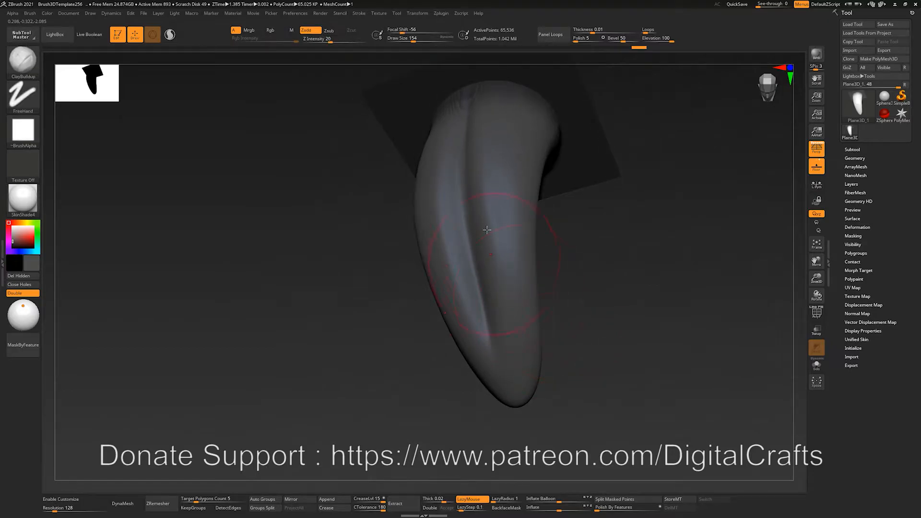
key(s)
drag(485, 231, 490, 231)
alt+drag(467, 198, 498, 326)
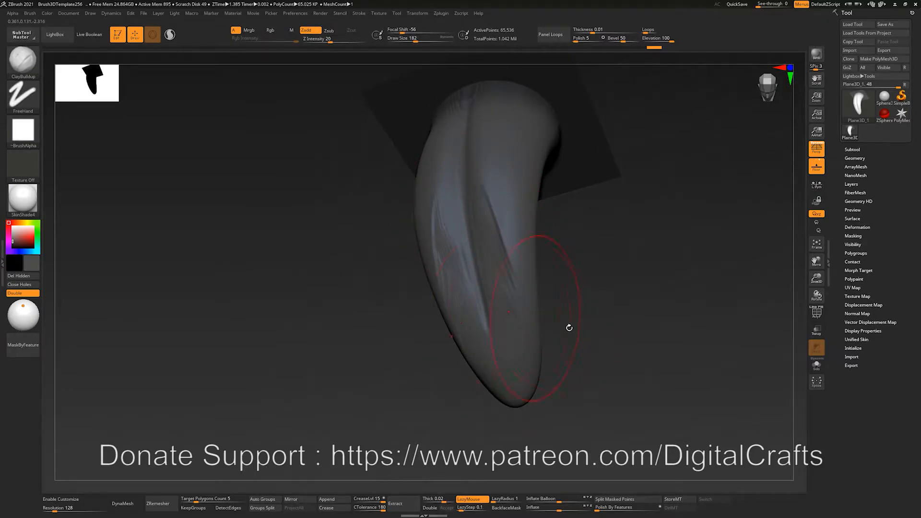
drag(570, 327, 552, 314)
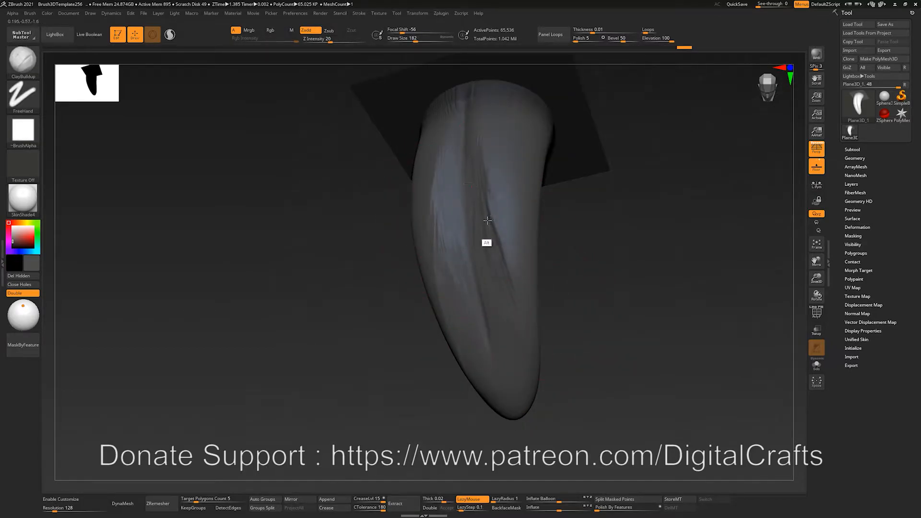
alt+drag(460, 126, 502, 292)
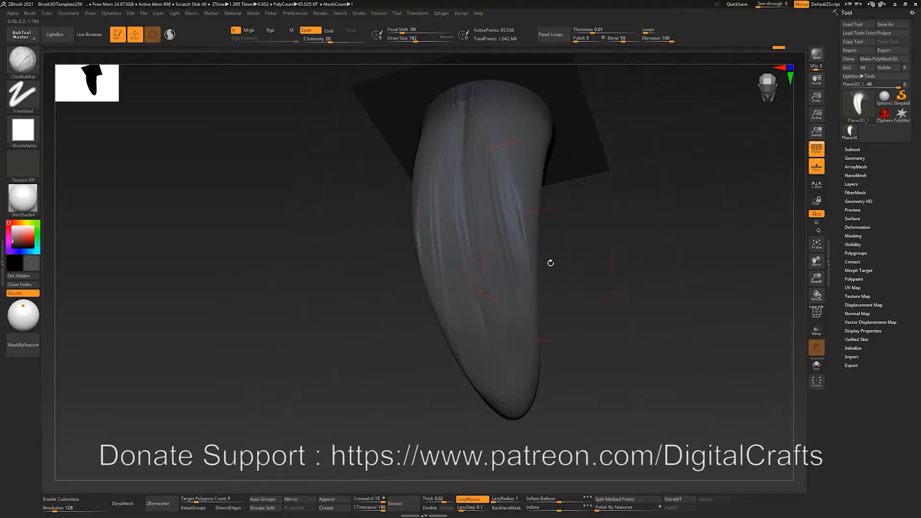
drag(550, 263, 494, 242)
key(shift)
mouse_move(534, 394)
mouse_down()
mouse_move(566, 312)
mouse_move(473, 179)
mouse_up()
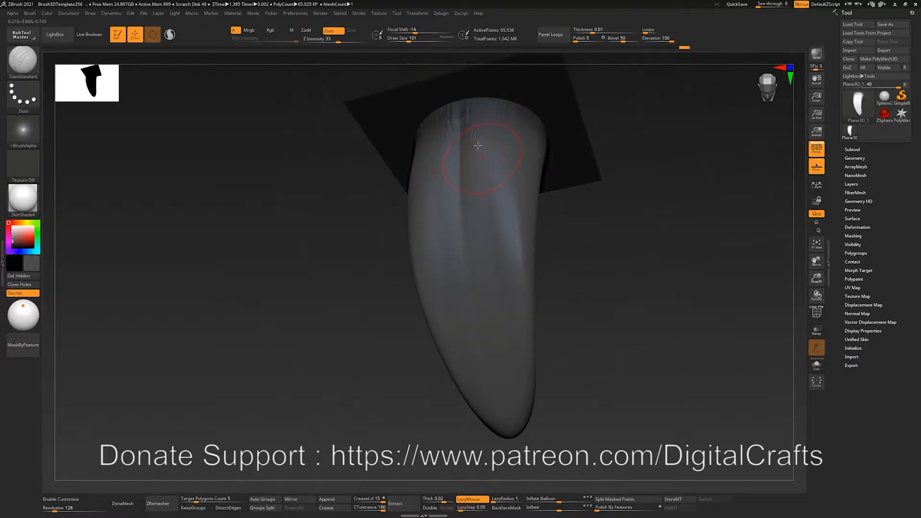
Raise diagonal ridges from the base with DamStandard and pull two pointed barbs out of each side with the Move brush.
alt+drag(461, 110, 542, 254)
key(b)
key(m)
key(v)
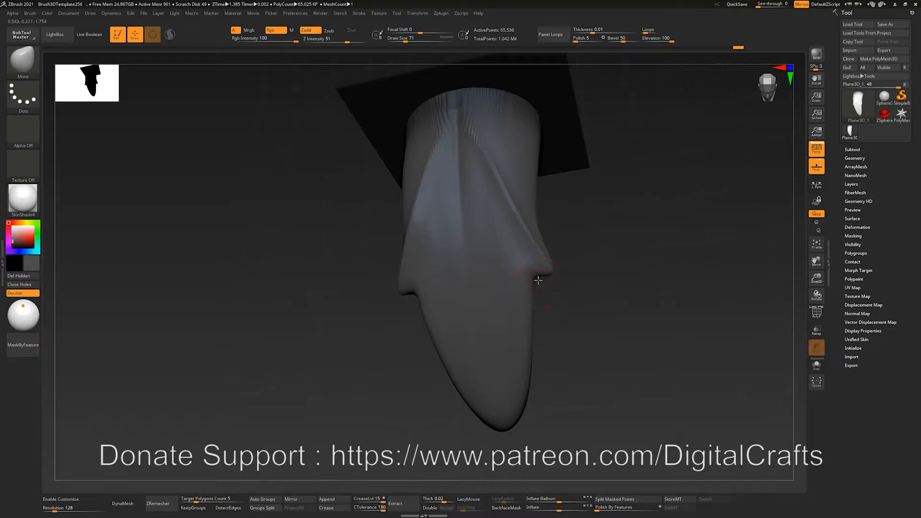
drag(550, 267, 557, 270)
mouse_move(572, 287)
mouse_down()
mouse_move(547, 296)
mouse_move(532, 284)
mouse_move(562, 302)
mouse_move(549, 281)
mouse_move(546, 303)
mouse_up()
key(s)
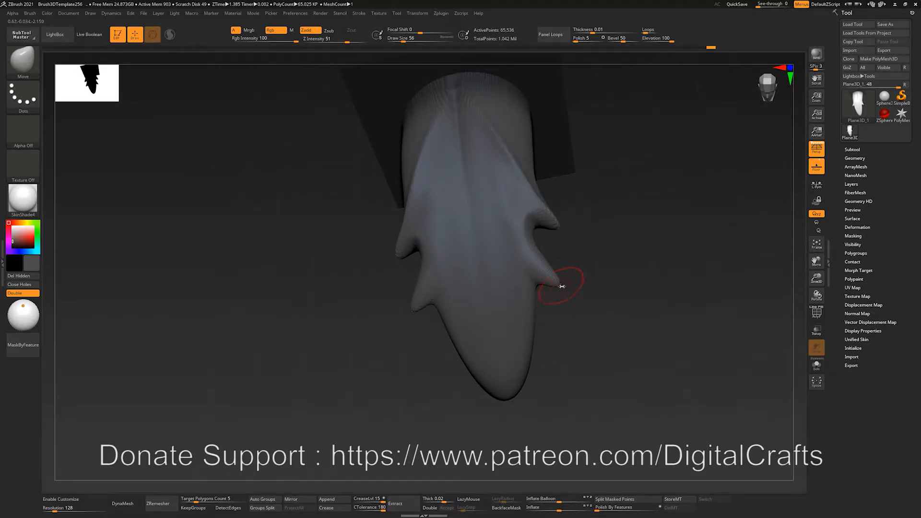
drag(592, 264, 527, 270)
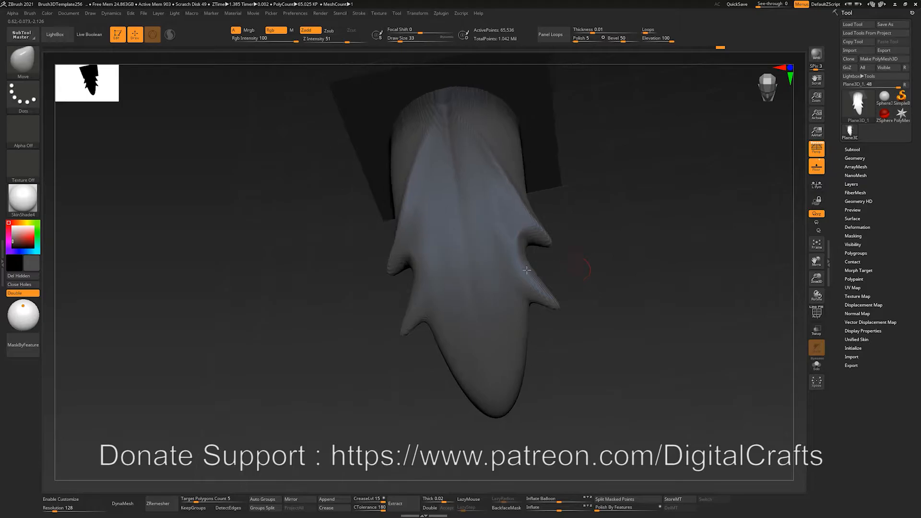
Raise ridges from the base down to the tips of the lower barbs with the DamStandard brush at draw size 83.
key(b)
key(d)
key(s)
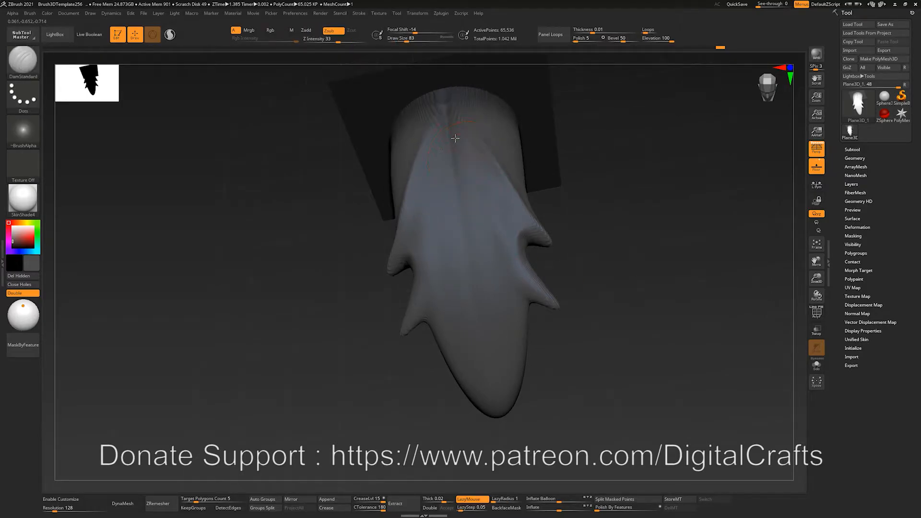
mouse_move(457, 162)
alt+mouse_down()
mouse_move(504, 267)
mouse_move(557, 308)
alt+mouse_up()
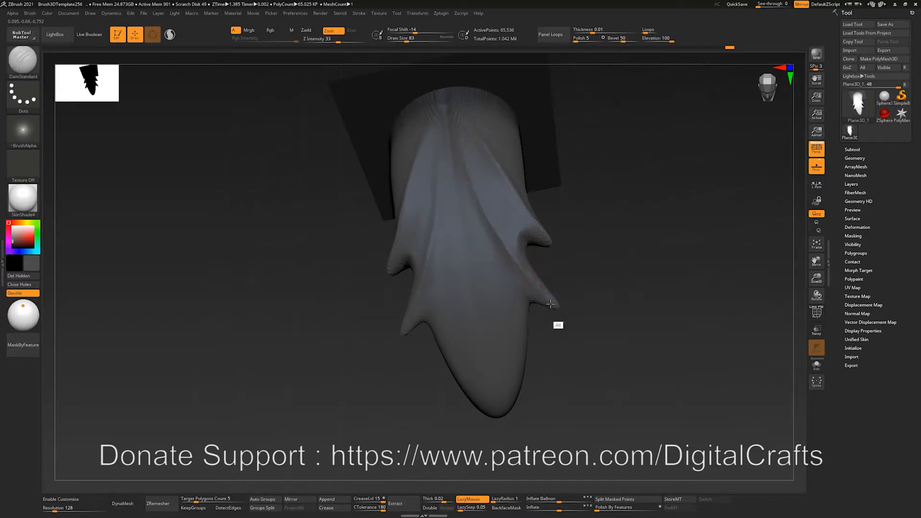
mouse_move(558, 278)
mouse_down()
mouse_move(598, 273)
mouse_move(547, 254)
mouse_up()
Narrow the sides of the form between its base and the upper barbs with the Move brush at draw size 187.
key(s)
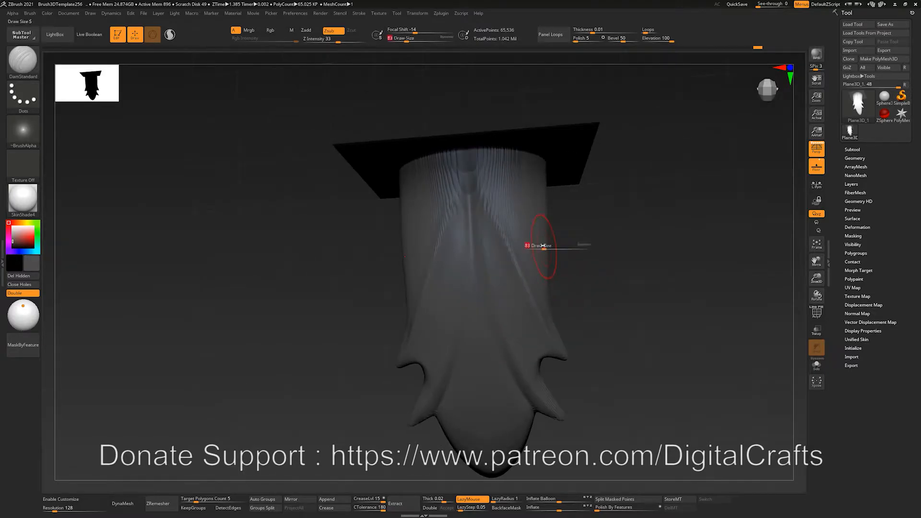
key(b)
key(m)
key(v)
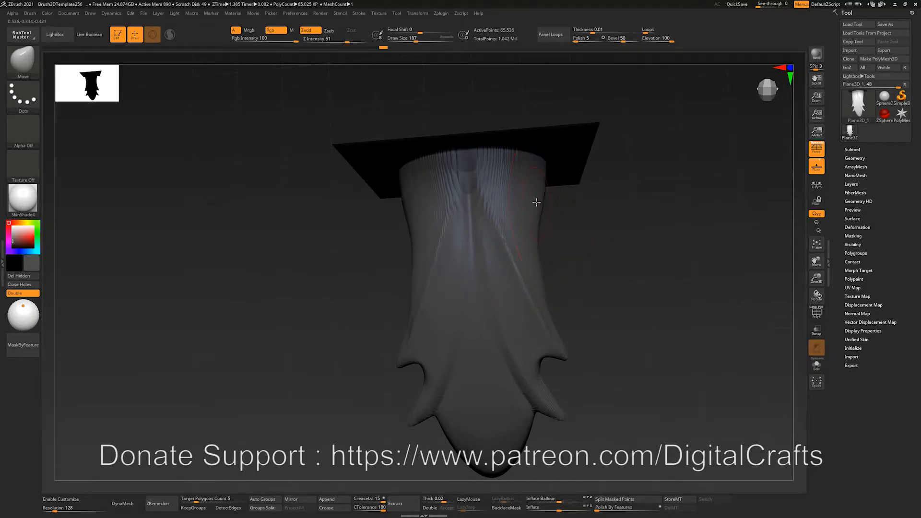
mouse_move(565, 264)
mouse_down()
mouse_move(539, 272)
mouse_move(584, 274)
mouse_move(573, 267)
mouse_up()
key(s)
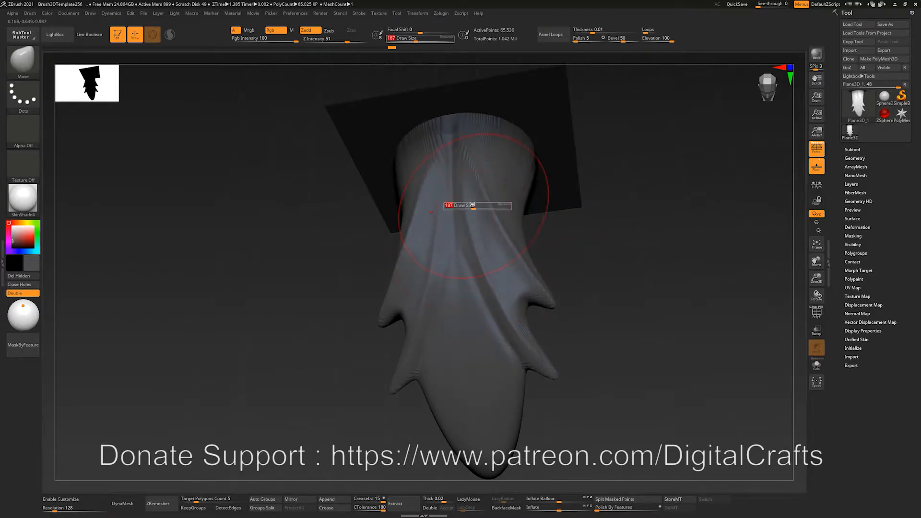
Carve flowing grooves from the base toward the barbs and lower body with the DamStandard brush.
key(b)
key(d)
key(s)
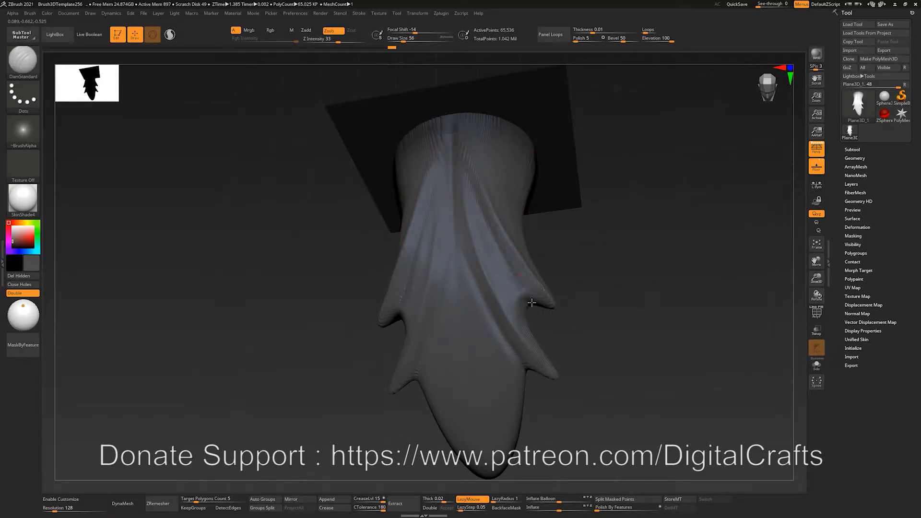
drag(576, 368, 557, 269)
drag(598, 354, 581, 304)
drag(435, 140, 434, 297)
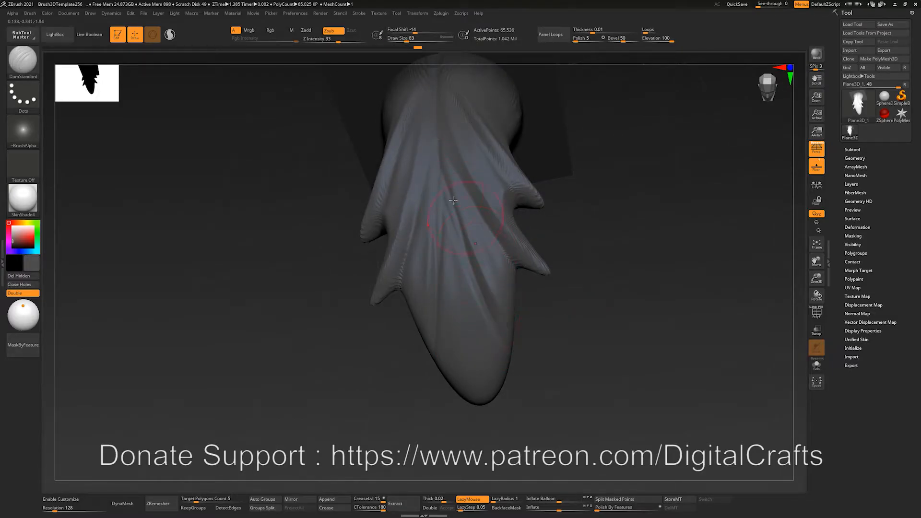
Add finer DamStandard lines down the center and toward the tip, starting at draw size 41.
drag(472, 231, 467, 231)
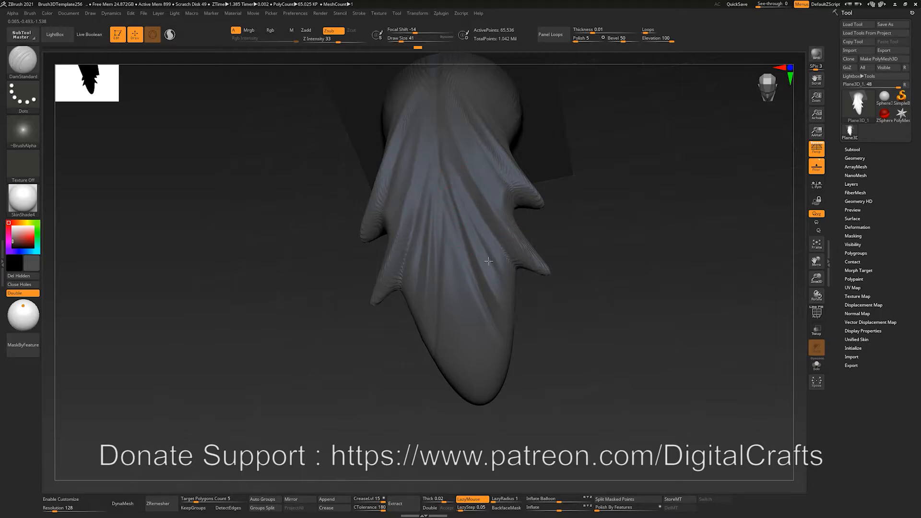
drag(553, 359, 537, 317)
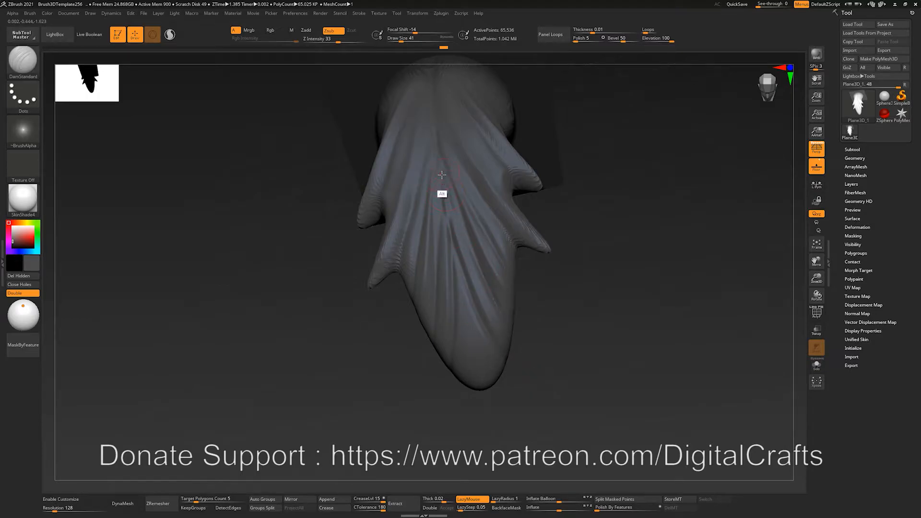
mouse_move(530, 343)
mouse_down()
mouse_move(537, 330)
mouse_move(545, 366)
mouse_move(543, 336)
mouse_up()
key(s)
click(445, 203)
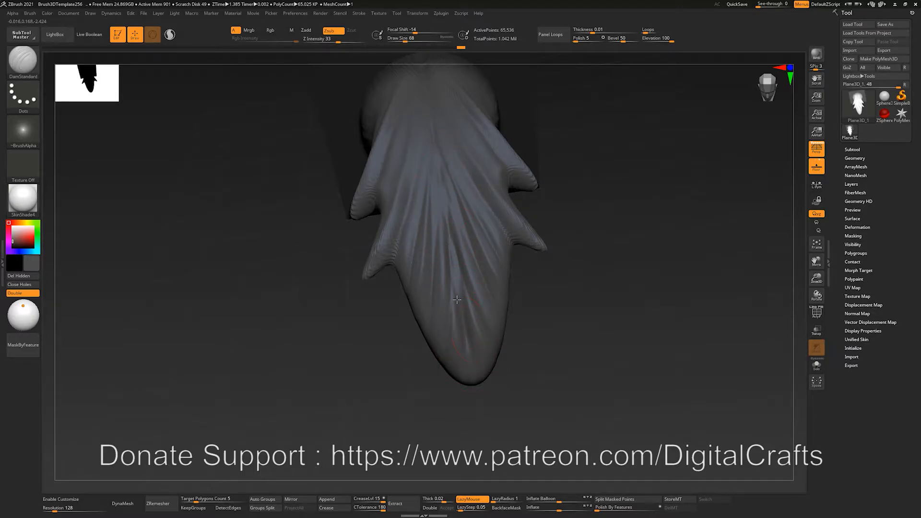
Pull the lower end of the form out into a sharper point with the Move brush.
drag(523, 394, 450, 364)
key(b)
key(m)
key(v)
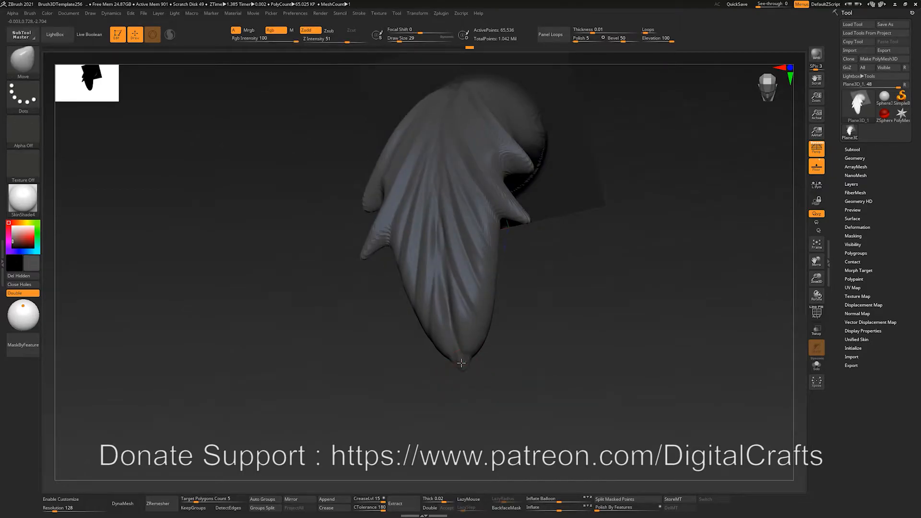
drag(465, 367, 485, 397)
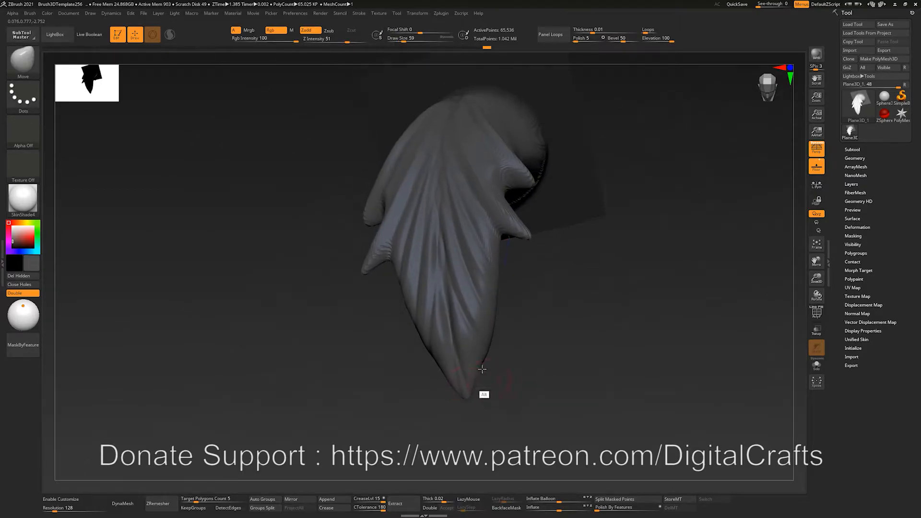
Carve DamStandard grooves at the pointed tip and around the base, using draw size 56 at the base.
key(b)
key(d)
key(s)
mouse_move(503, 357)
mouse_down()
mouse_move(543, 382)
mouse_move(578, 325)
mouse_move(542, 293)
mouse_up()
key(s)
drag(489, 254, 493, 254)
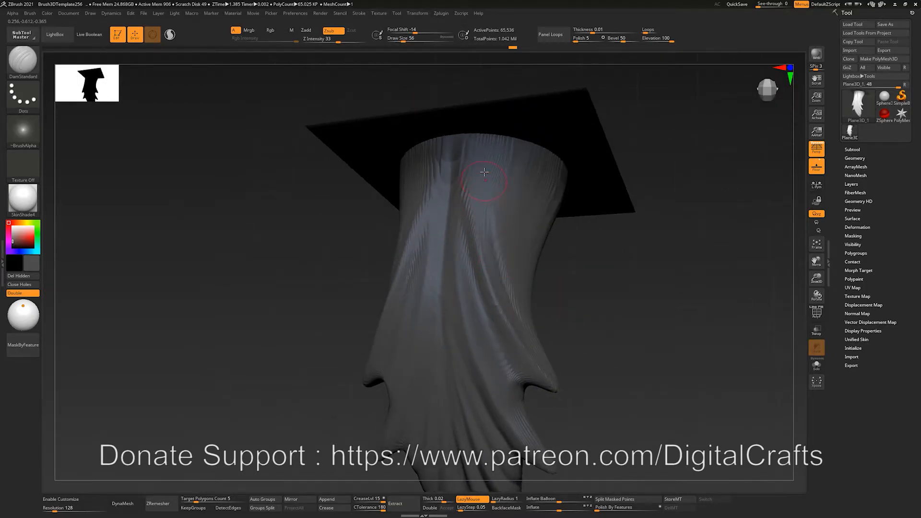
drag(569, 332, 475, 190)
Move up one subdivision level and refine the grooves along the form with DamStandard at a smaller draw size.
key(ctrl+d)
drag(446, 130, 494, 273)
key(s)
drag(441, 171, 438, 171)
drag(577, 370, 492, 284)
drag(571, 298, 480, 236)
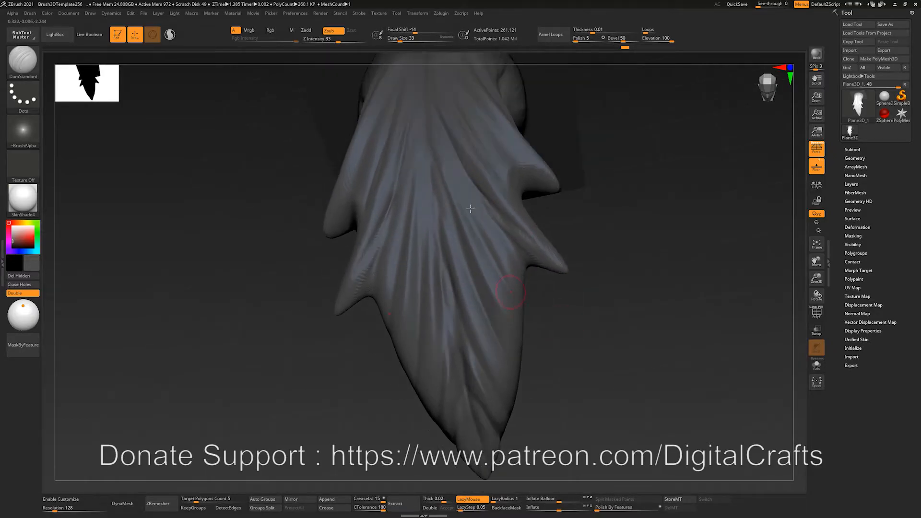
Turn off perspective, then mask the plane's outer border by masking a MaskRect rectangle around the sculpt and inverting it.
mouse_move(548, 311)
mouse_down()
mouse_move(611, 254)
mouse_move(636, 278)
mouse_move(675, 192)
mouse_move(691, 264)
mouse_move(712, 185)
mouse_move(627, 154)
mouse_move(615, 218)
mouse_move(517, 266)
mouse_move(630, 135)
mouse_up()
mouse_move(714, 269)
alt+mouse_down()
mouse_move(631, 281)
mouse_move(683, 259)
alt+mouse_up()
click(816, 153)
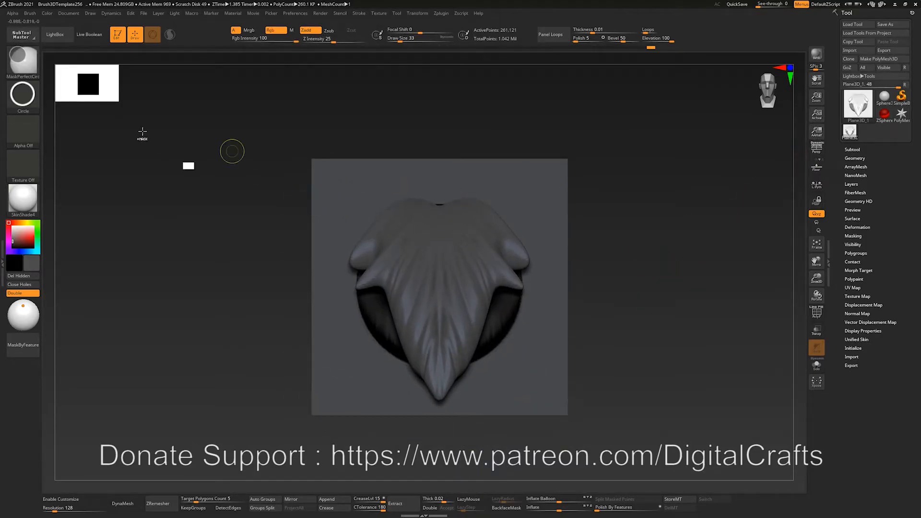
click(22, 60)
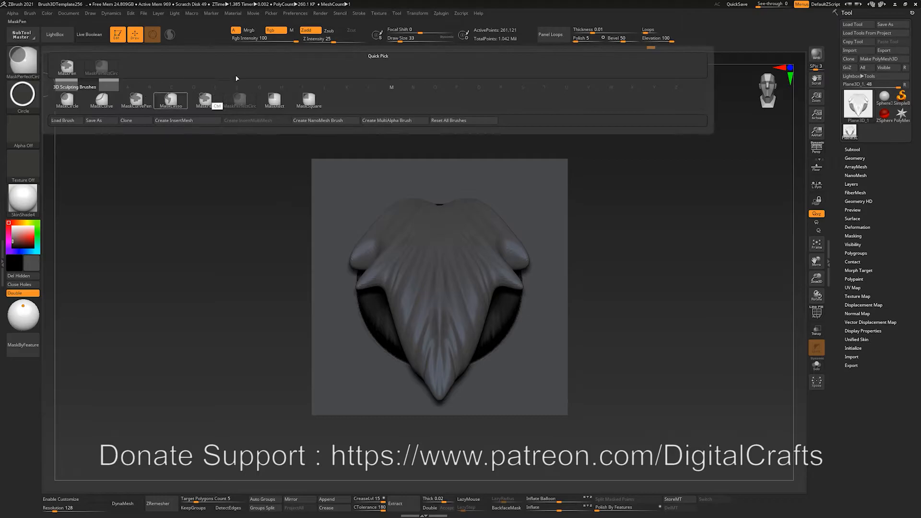
click(275, 99)
mouse_move(337, 181)
ctrl+mouse_down()
mouse_move(470, 371)
mouse_move(554, 407)
ctrl+mouse_up()
ctrl+click(605, 284)
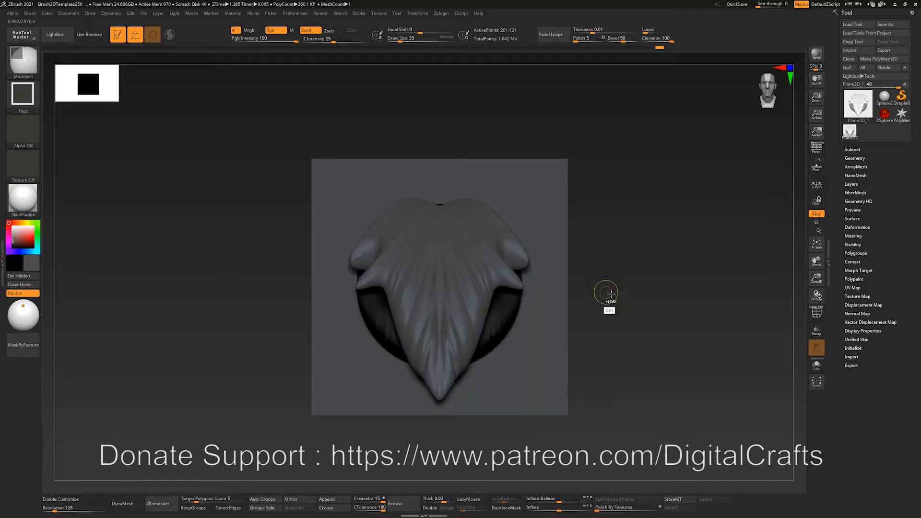
ctrl+click(609, 286)
key(ctrl+z)
key(ctrl+z)
ctrl+click(612, 267)
Smooth the jagged circular rim of the cavity behind the tuft with the Smooth brush.
mouse_move(635, 251)
mouse_down()
mouse_move(619, 274)
mouse_move(647, 300)
mouse_up()
alt+drag(777, 306, 664, 188)
drag(693, 189, 667, 189)
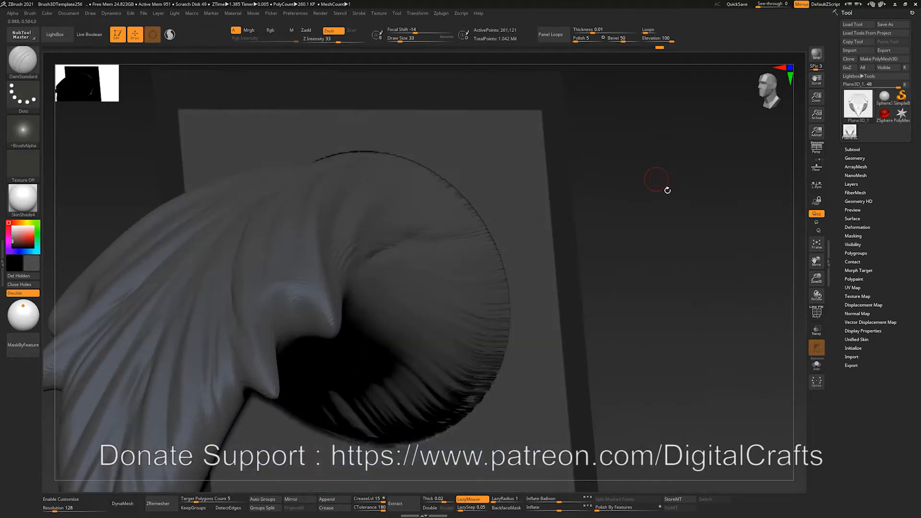
alt+drag(604, 208, 609, 208)
key(shift)
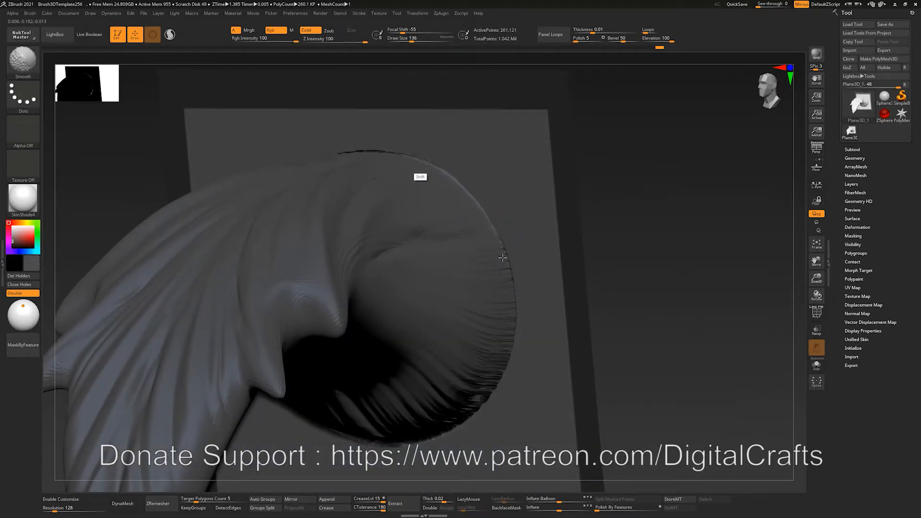
mouse_move(477, 228)
shift+mouse_down()
mouse_move(499, 409)
mouse_move(418, 452)
mouse_move(461, 433)
mouse_move(414, 433)
shift+mouse_up()
Define the edge of the cavity's circular rim with the DamStandard brush at draw size 83.
mouse_move(644, 344)
alt+mouse_down()
mouse_move(648, 222)
mouse_move(637, 249)
mouse_move(648, 263)
mouse_move(637, 240)
mouse_move(532, 270)
alt+mouse_up()
key(b)
key(c)
key(b)
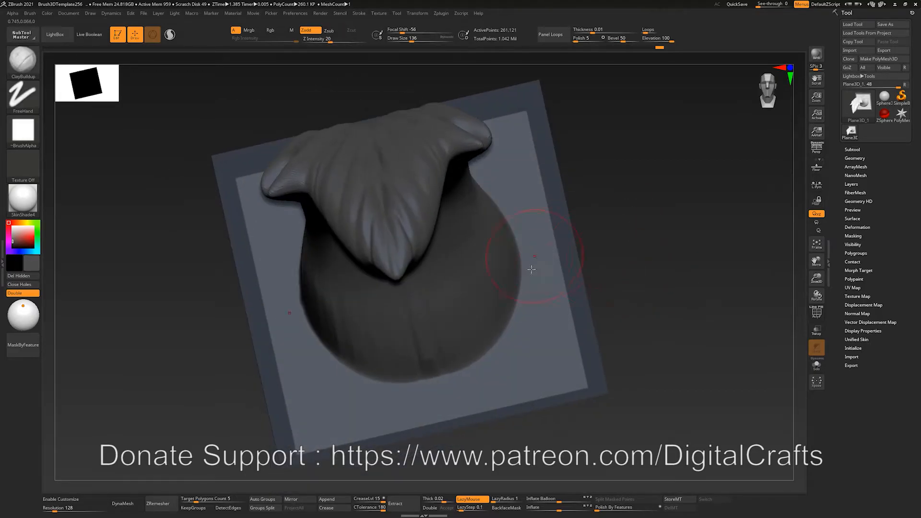
key(b)
key(d)
key(s)
key(s)
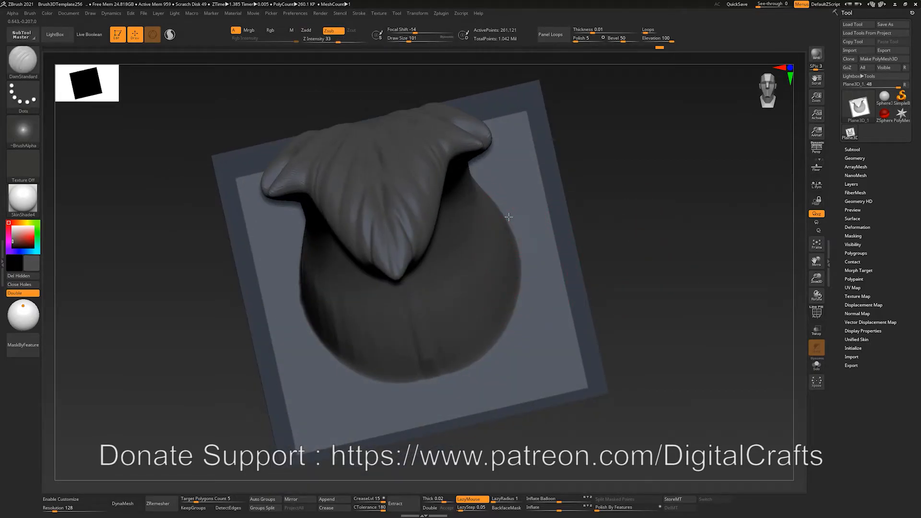
key(s)
drag(519, 269, 516, 269)
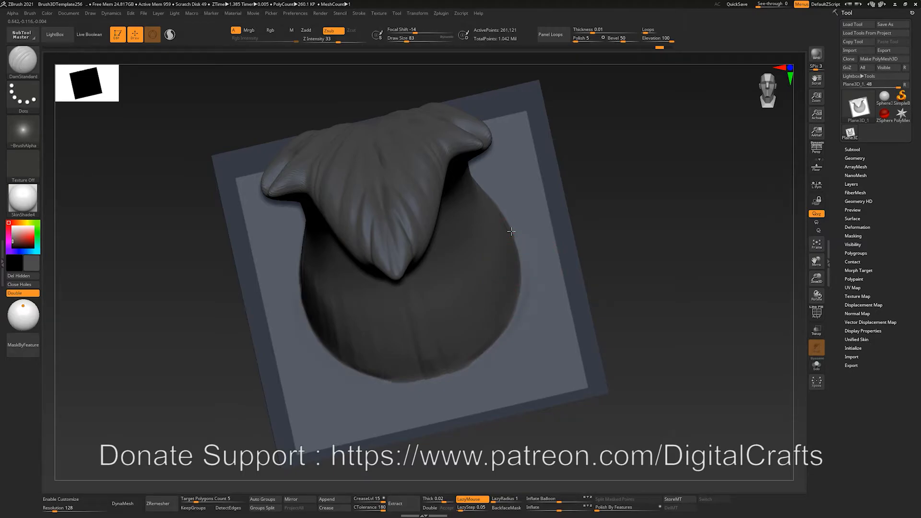
Build up a raised ring around the cavity's lower rim with ClayBuildup, using Alpha 06 at draw size 83.
key(b)
key(c)
key(b)
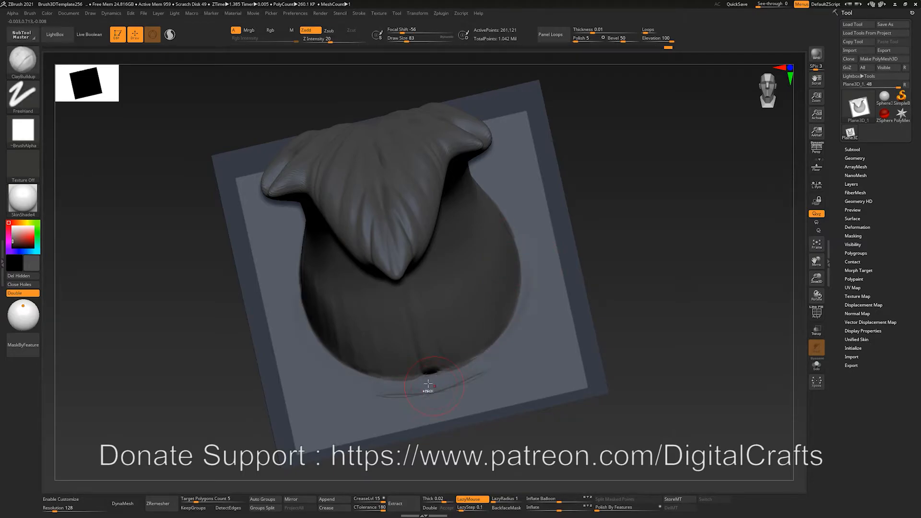
click(23, 130)
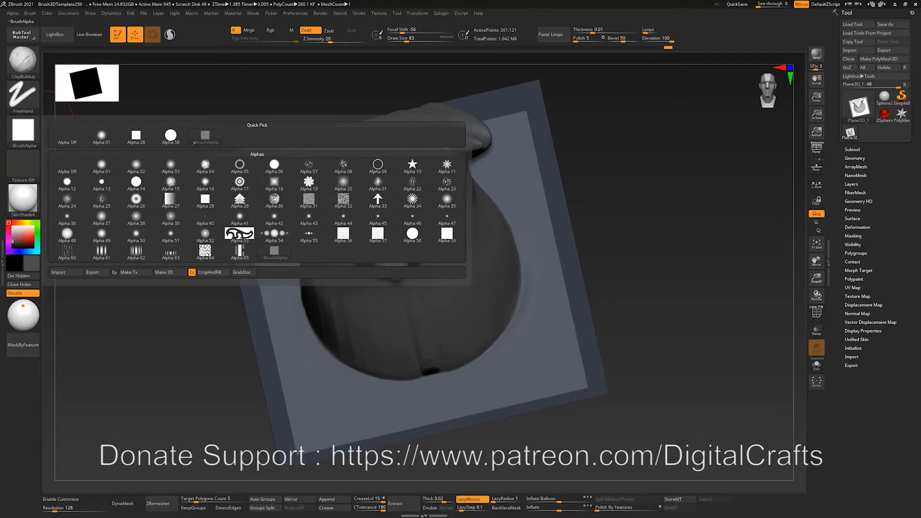
click(274, 166)
drag(429, 384, 485, 360)
drag(522, 298, 514, 342)
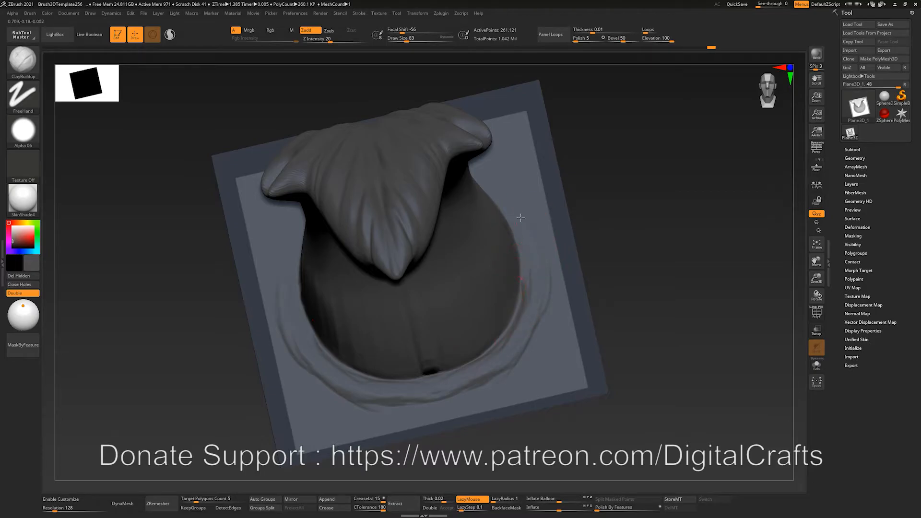
Extend the raised ClayBuildup ring around the upper rim and sides, enlarging the draw size to 104.
alt+drag(582, 234, 640, 217)
drag(641, 166, 656, 221)
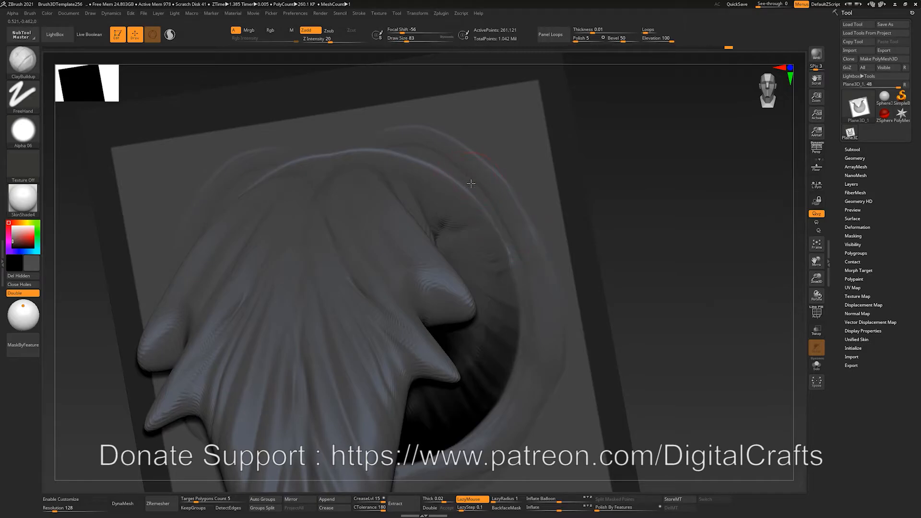
drag(418, 151, 524, 274)
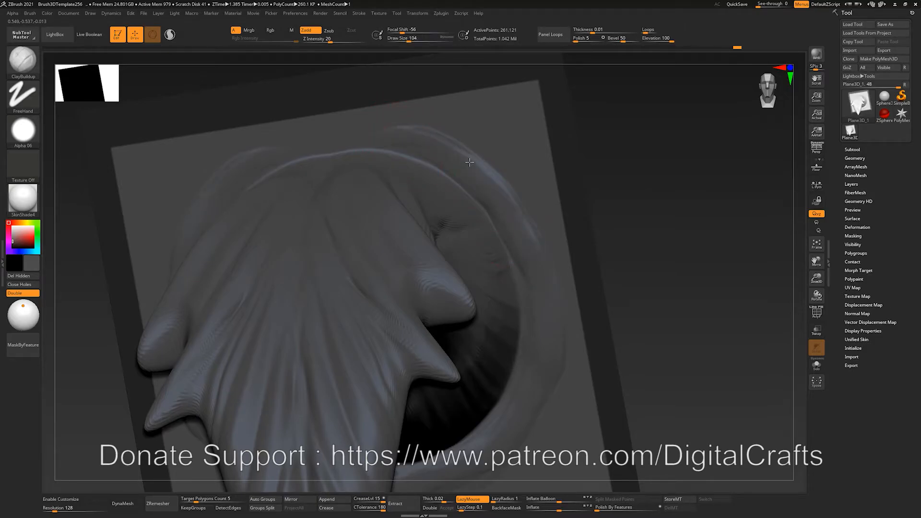
alt+drag(661, 324, 633, 256)
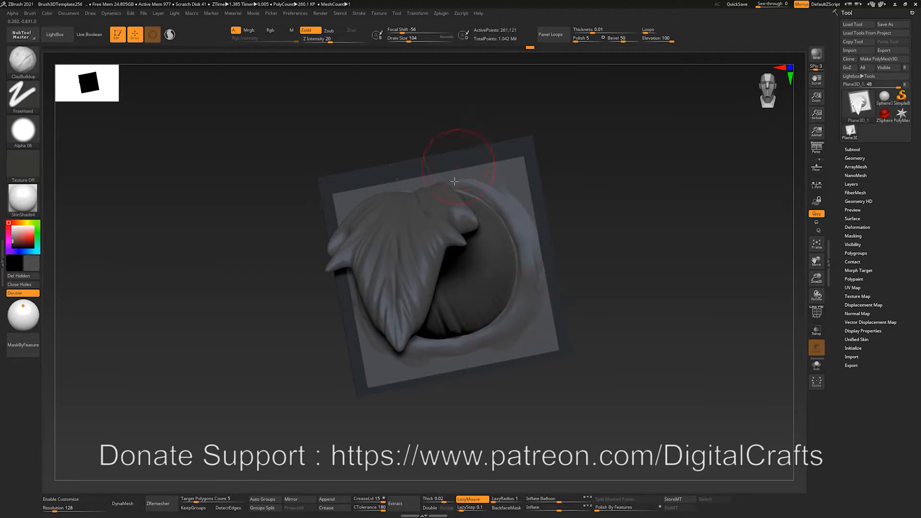
mouse_move(587, 205)
alt+mouse_down()
mouse_move(573, 179)
mouse_move(586, 189)
mouse_move(526, 187)
alt+mouse_up()
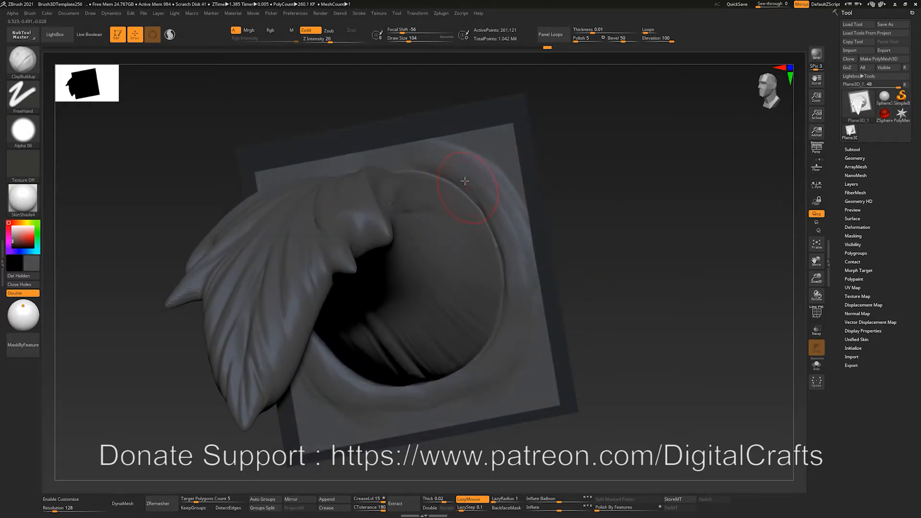
Carve curved DamStandard grooves along the raised ring, raising the draw size from 62 to 74.
key(b)
key(d)
key(s)
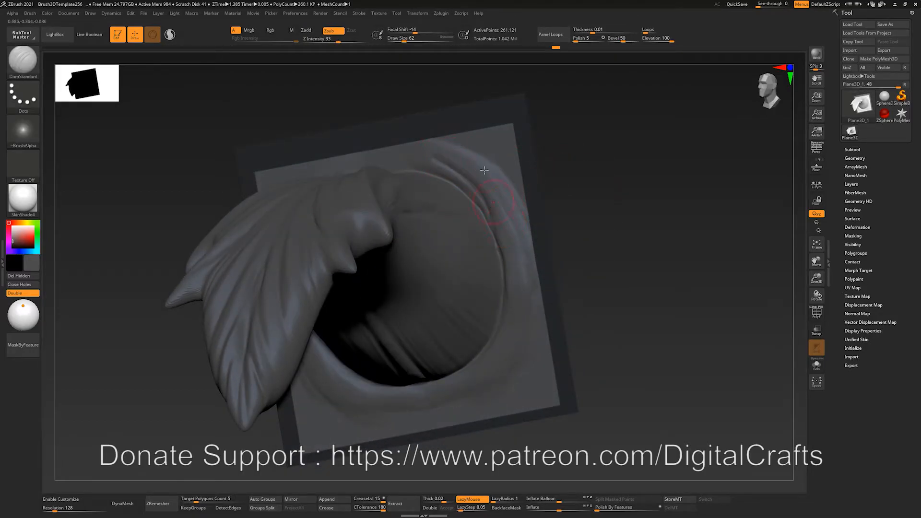
drag(563, 278, 533, 178)
key(s)
drag(486, 160, 488, 160)
drag(475, 150, 516, 255)
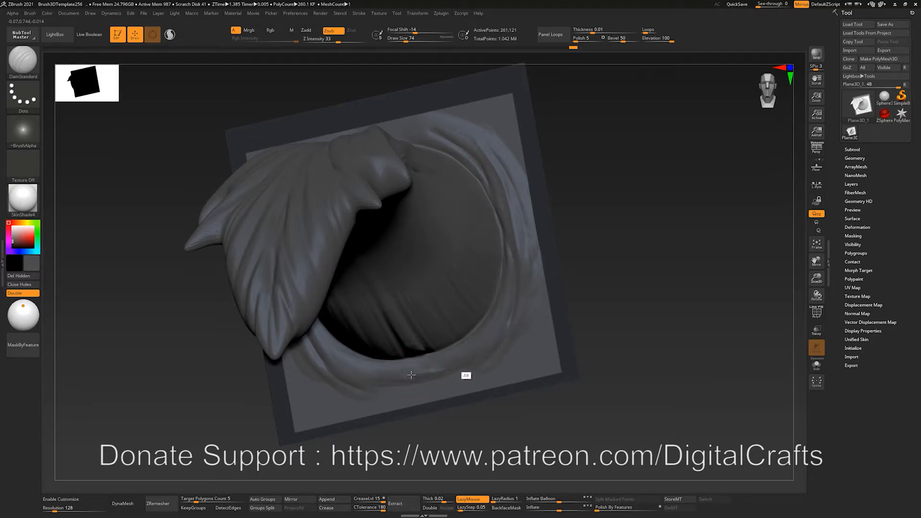
mouse_move(632, 264)
mouse_down()
mouse_move(685, 216)
mouse_move(759, 175)
mouse_move(677, 155)
mouse_move(638, 199)
mouse_move(617, 186)
mouse_move(628, 209)
mouse_move(617, 165)
mouse_move(661, 240)
mouse_move(688, 241)
mouse_move(641, 238)
mouse_move(621, 210)
mouse_move(632, 195)
mouse_move(623, 249)
mouse_up()
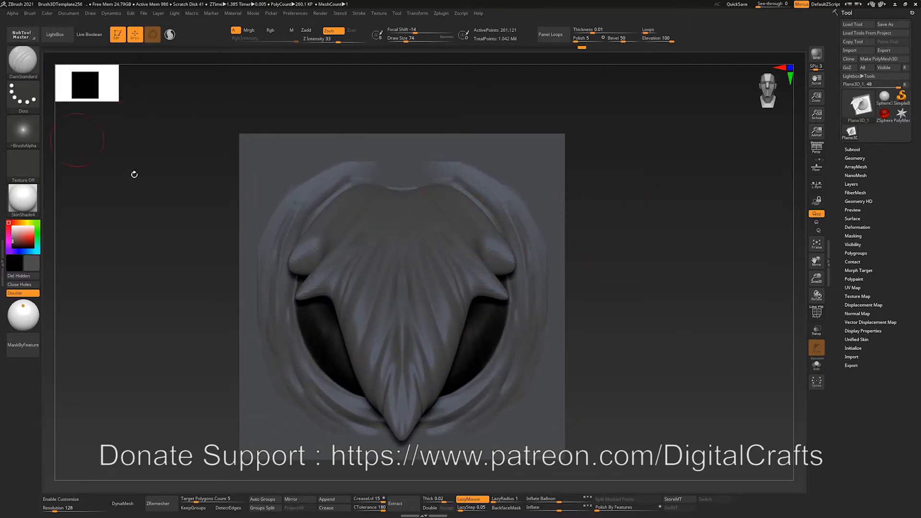
Select the Chisel3D brush and add the front-facing sculpted plane to it with From Mesh.
key(b)
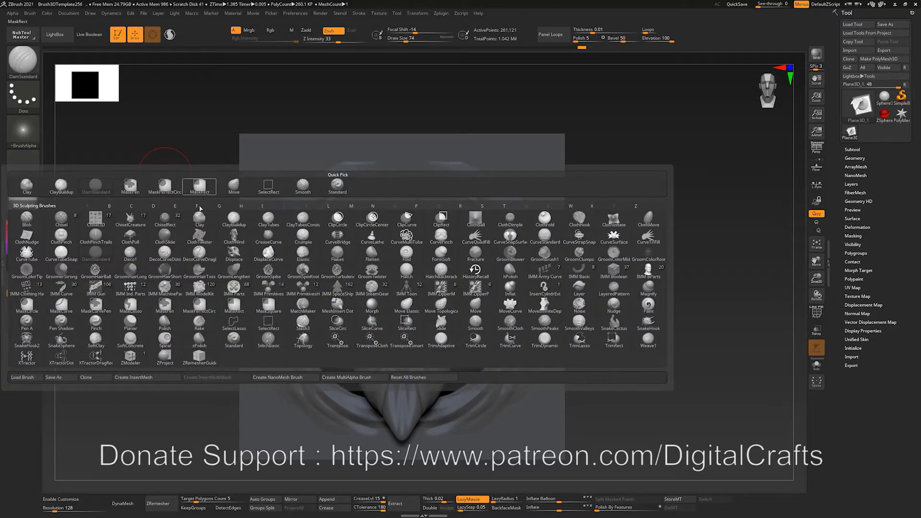
click(96, 221)
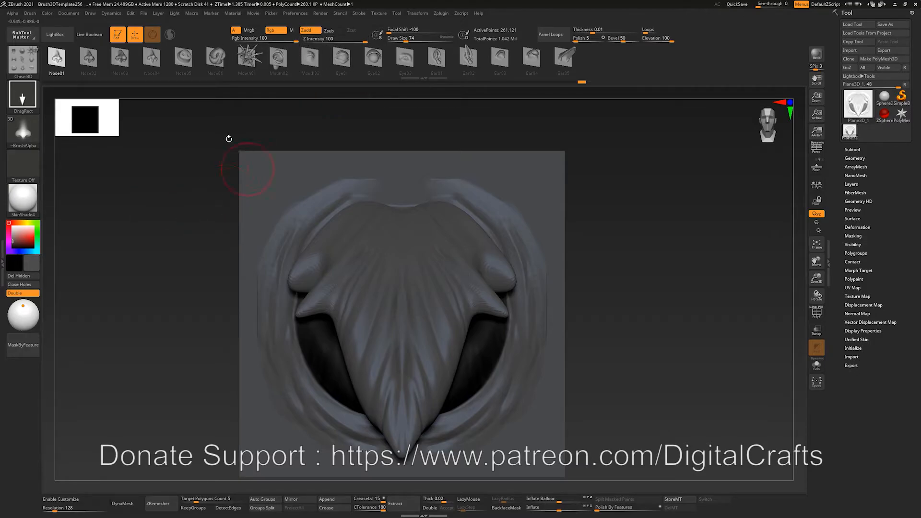
mouse_move(196, 179)
alt+mouse_down()
mouse_move(189, 168)
mouse_move(153, 174)
alt+mouse_up()
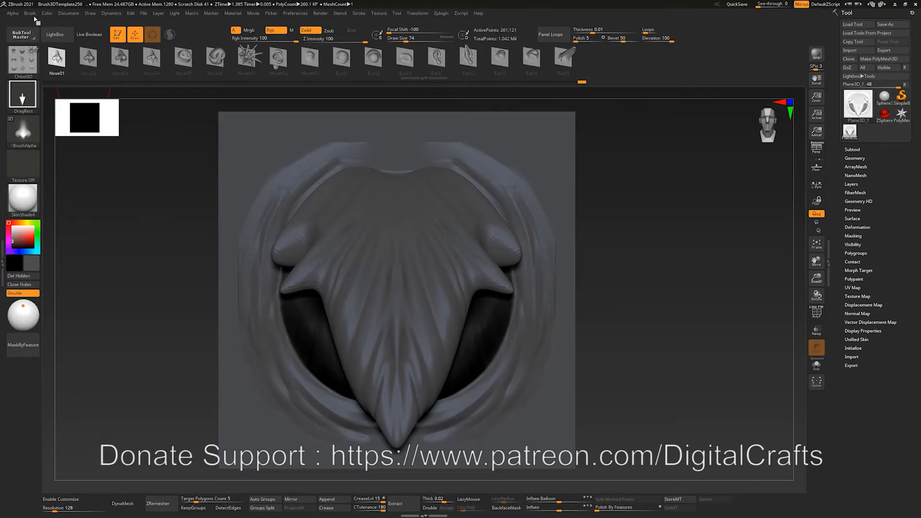
click(30, 13)
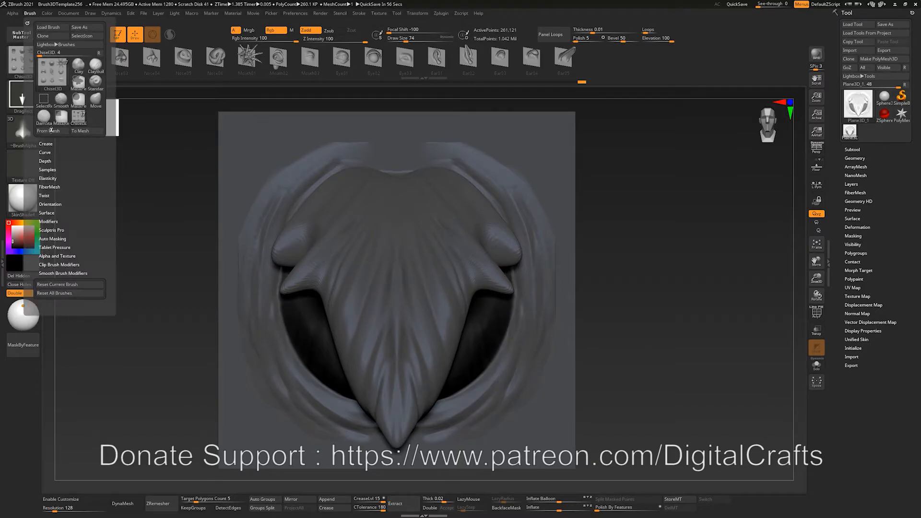
click(51, 129)
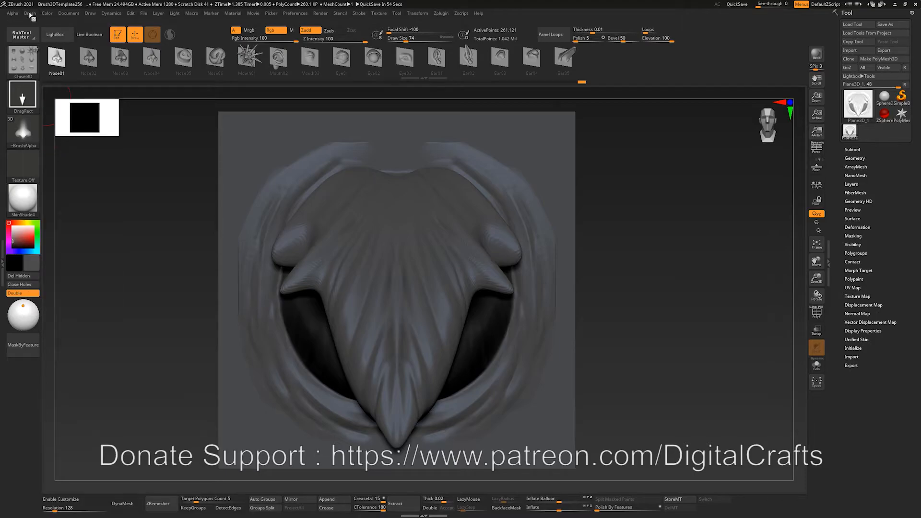
click(30, 14)
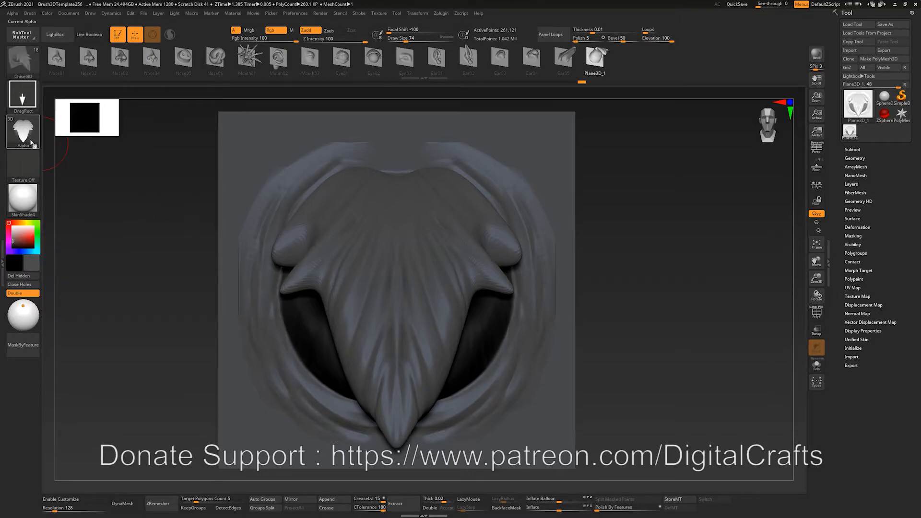
mouse_move(31, 143)
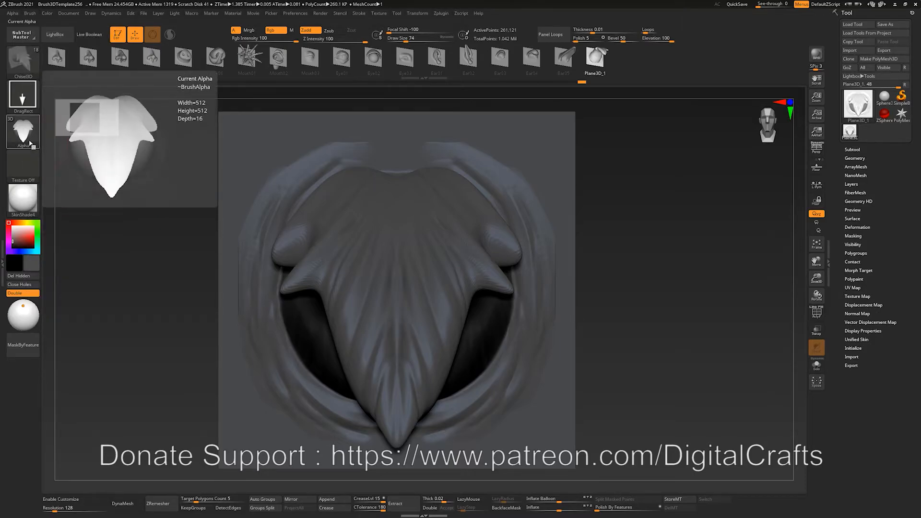
Switch to the Sphere3D tool, convert it to a PolyMesh3D and subdivide it three times.
click(850, 149)
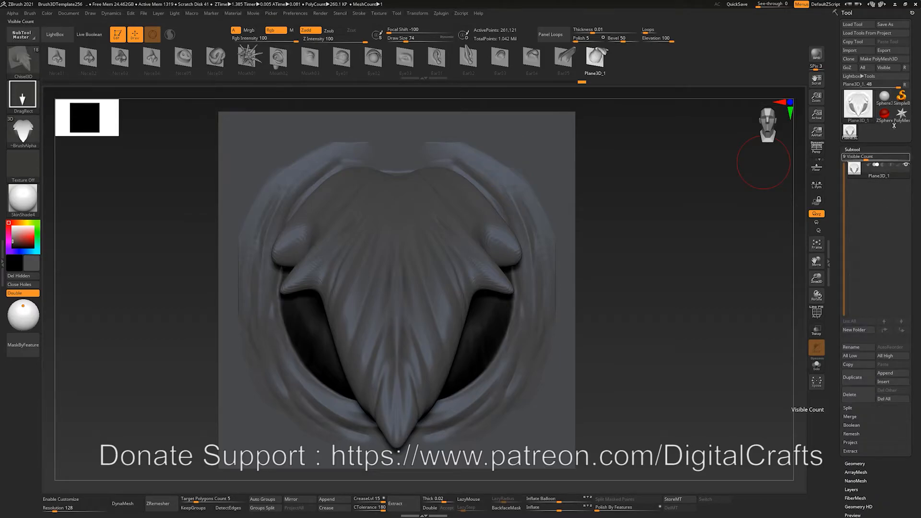
click(884, 95)
click(879, 58)
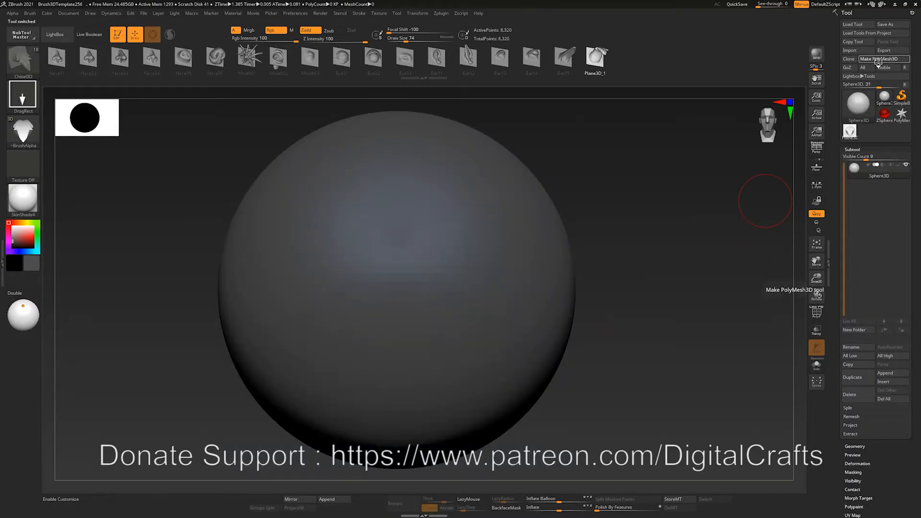
mouse_move(650, 200)
mouse_down()
mouse_move(667, 174)
mouse_move(654, 189)
mouse_up()
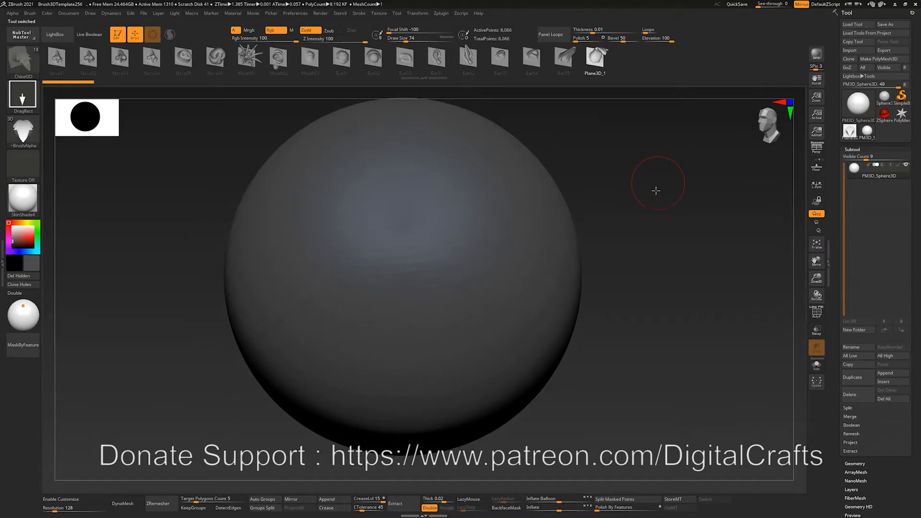
key(ctrl+d)
key(ctrl+d)
key(ctrl+d)
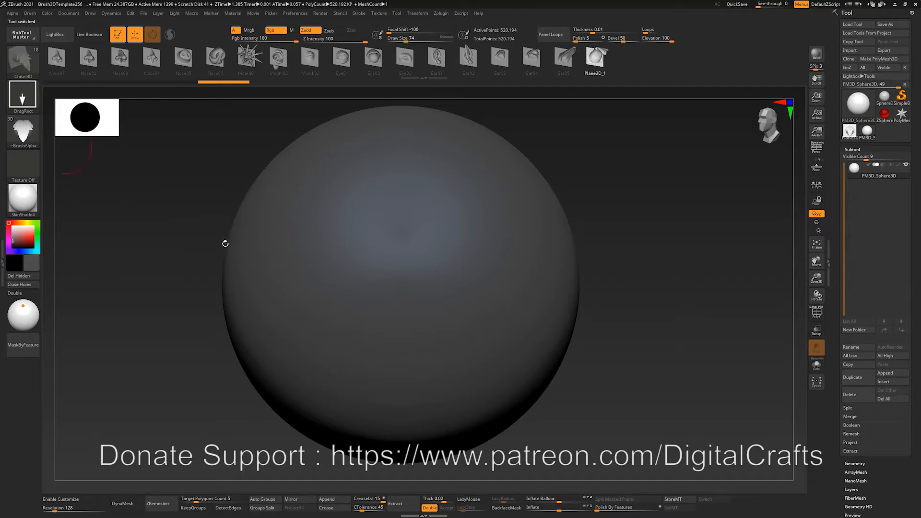
Stamp the new Plane3D_1 brush shape onto the sphere several times at different spots to test it.
drag(374, 271, 364, 266)
drag(600, 241, 378, 165)
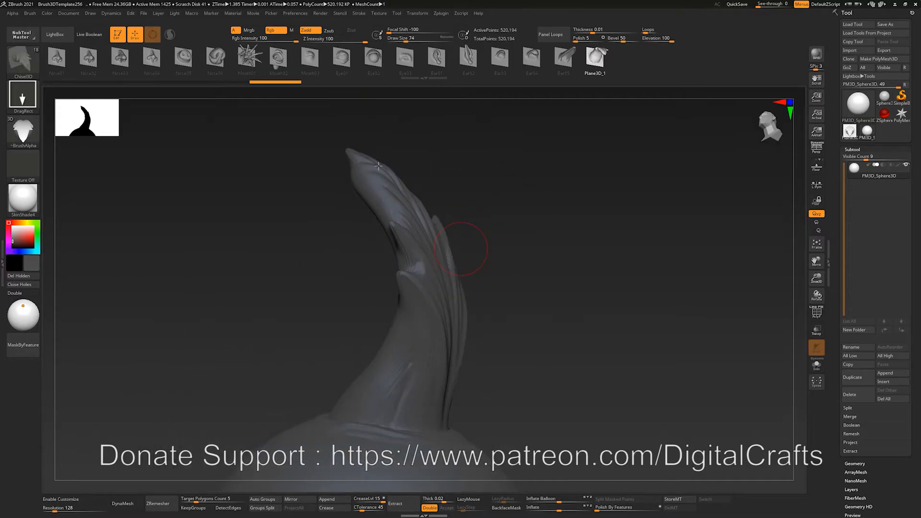
drag(465, 326, 346, 247)
mouse_move(454, 319)
mouse_down()
mouse_move(498, 267)
mouse_move(491, 240)
mouse_move(426, 314)
mouse_move(459, 290)
mouse_up()
mouse_move(528, 269)
alt+mouse_down()
mouse_move(517, 240)
mouse_move(533, 211)
mouse_move(499, 229)
mouse_move(531, 194)
mouse_move(502, 200)
mouse_move(465, 293)
alt+mouse_up()
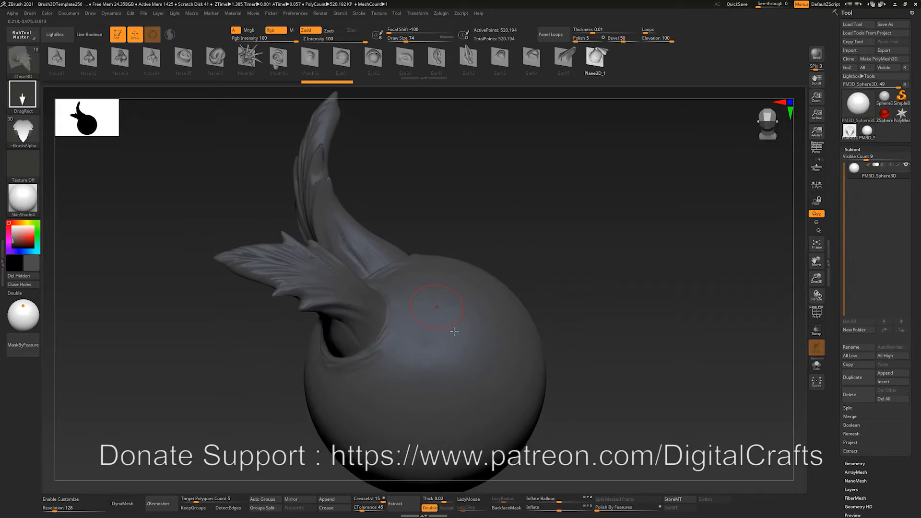
drag(446, 306, 513, 267)
drag(544, 232, 625, 161)
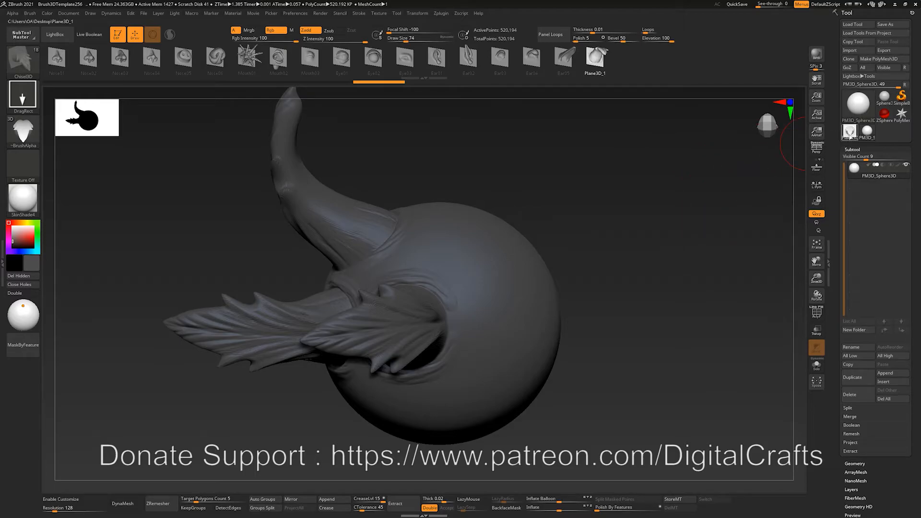
alt+drag(700, 199, 704, 203)
Return to the Plane3D_1 sculpt, select the Standard brush, and create an alpha from the mesh at the maximum map size.
click(851, 131)
drag(648, 241, 678, 247)
click(12, 15)
key(b)
key(s)
key(t)
click(14, 15)
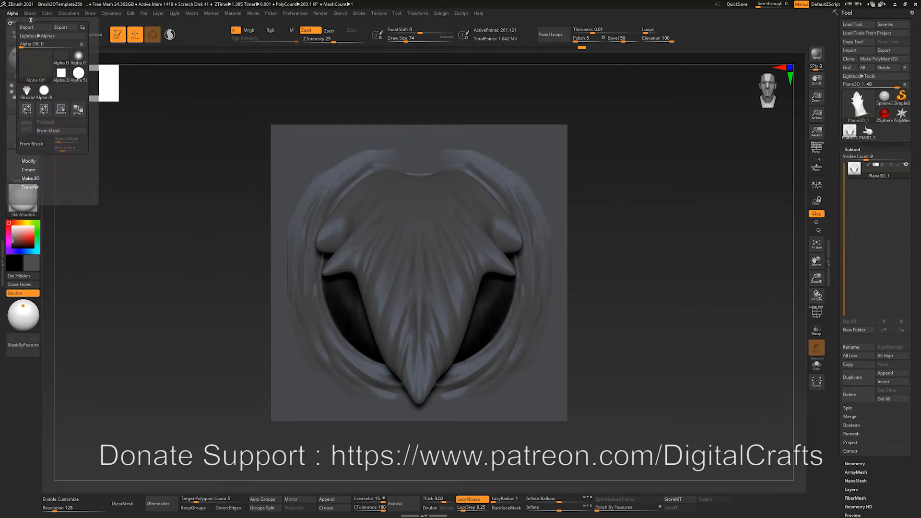
click(46, 131)
drag(120, 362, 265, 362)
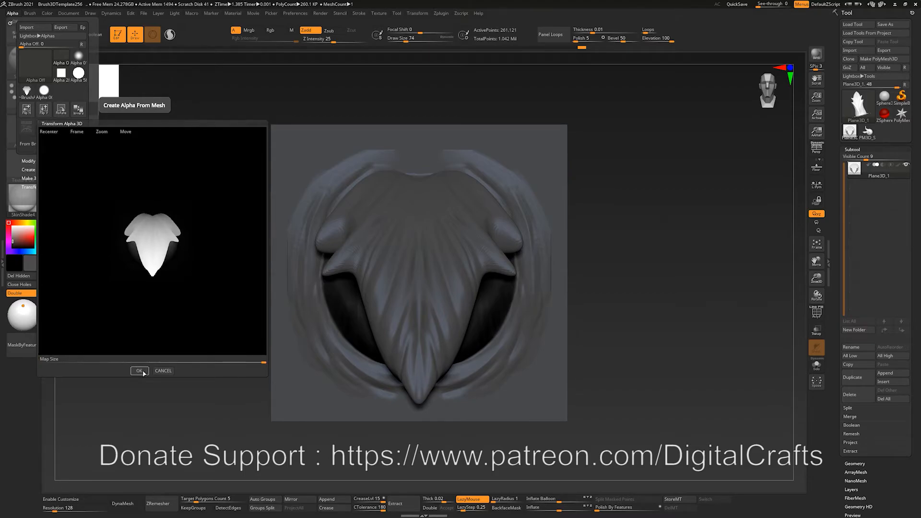
click(139, 371)
Enlarge the front view of the sculpted plane and create another alpha from the mesh with map size 512.
mouse_move(661, 232)
alt+mouse_down()
mouse_move(684, 236)
mouse_move(679, 262)
alt+mouse_up()
click(32, 133)
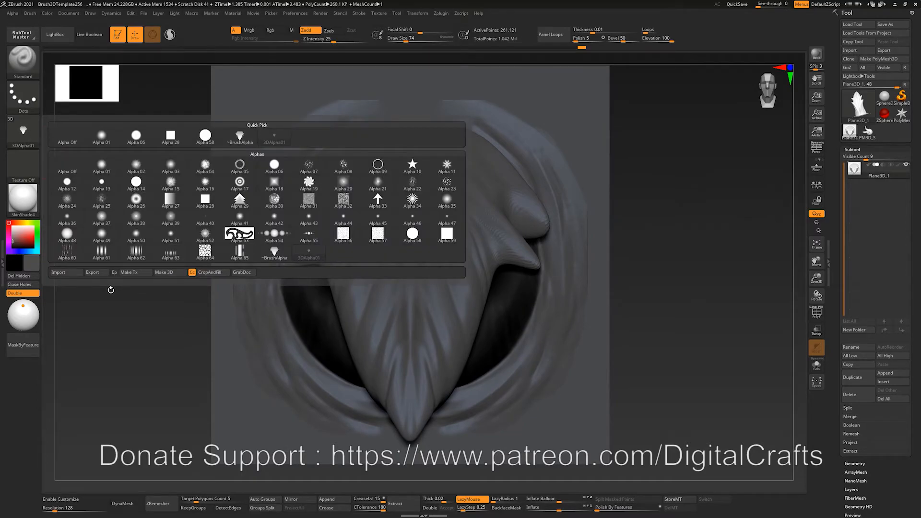
click(12, 13)
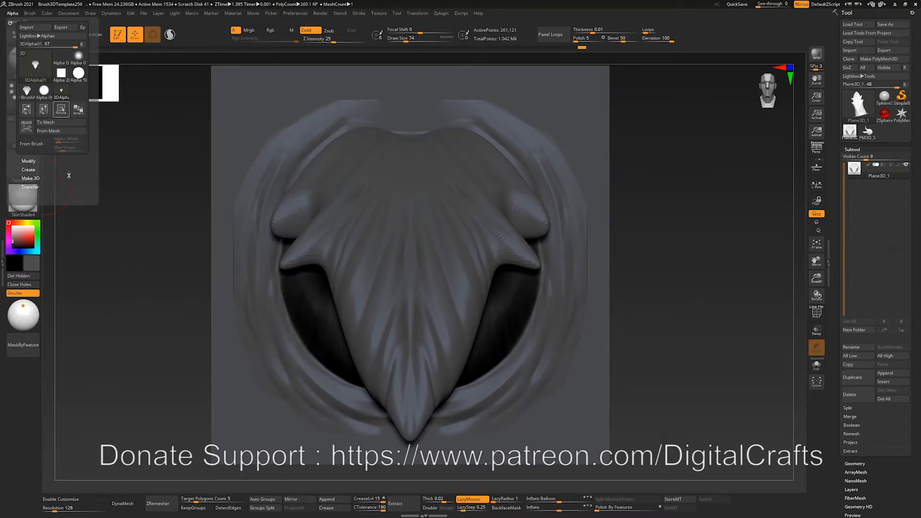
click(47, 130)
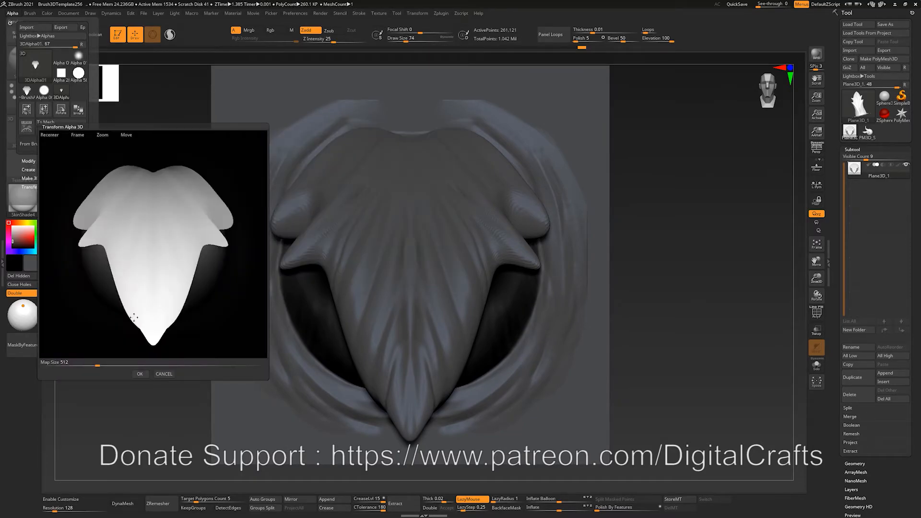
click(137, 375)
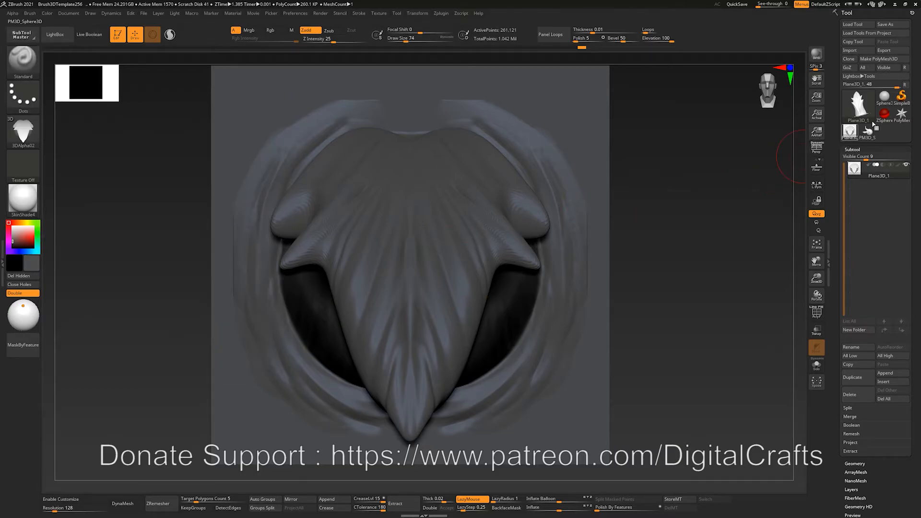
Switch to the PM3D_Sphere3D tool and set the Standard brush's stroke to DragRect.
click(881, 102)
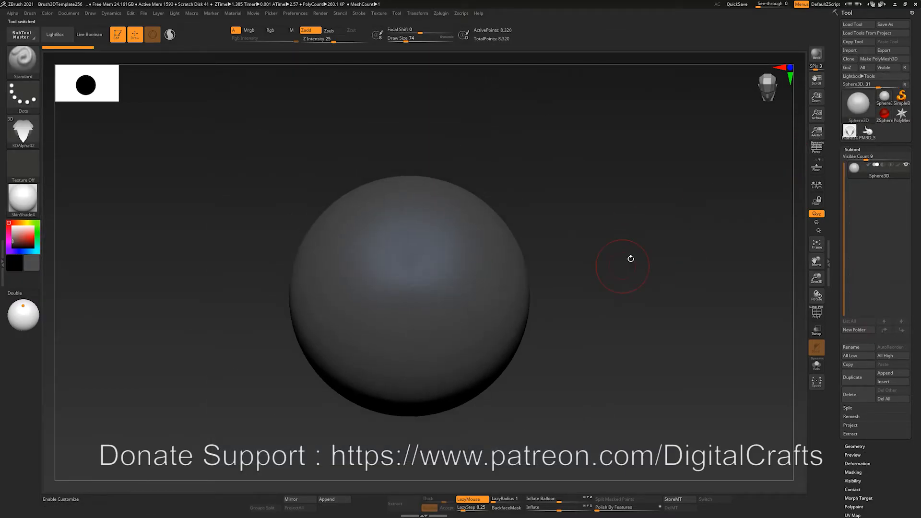
click(868, 134)
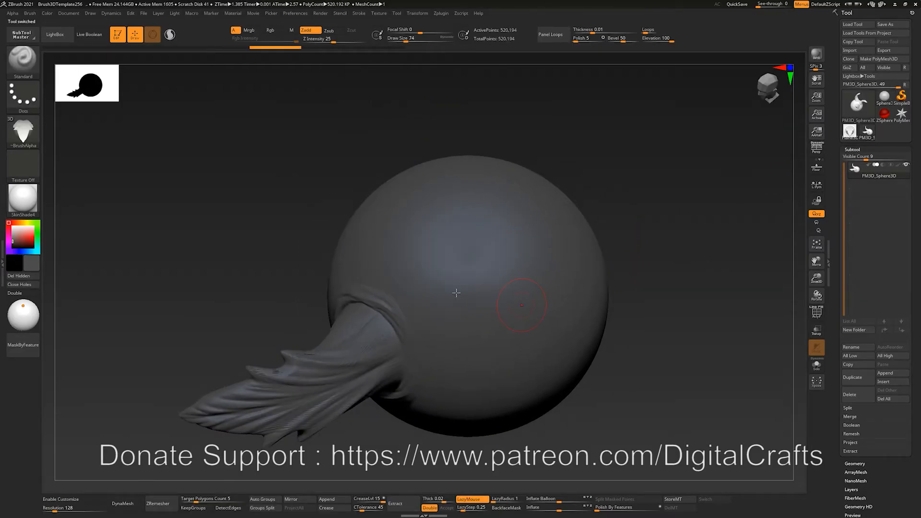
click(23, 96)
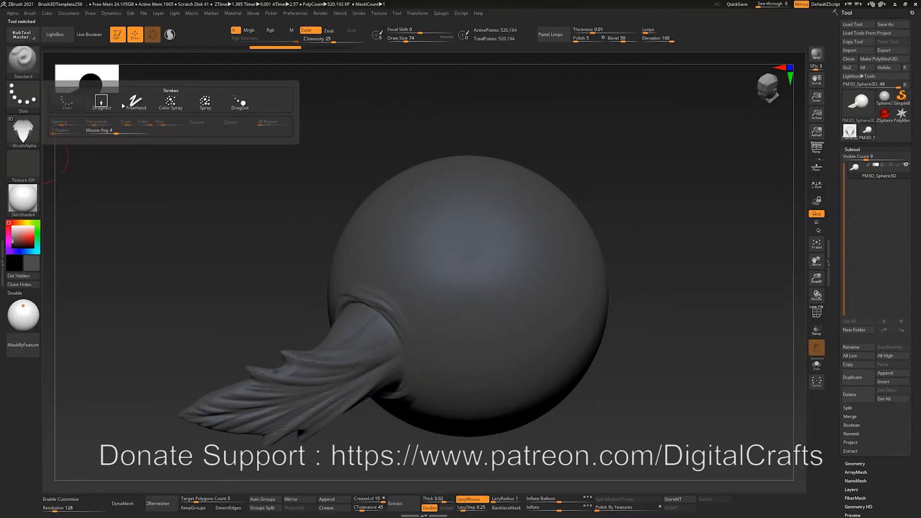
click(99, 105)
Stamp the new alpha onto the sphere at Z Intensity 25 as a test and undo the stamp.
drag(475, 271, 599, 298)
mouse_move(650, 320)
mouse_down()
mouse_move(657, 279)
mouse_move(630, 243)
mouse_up()
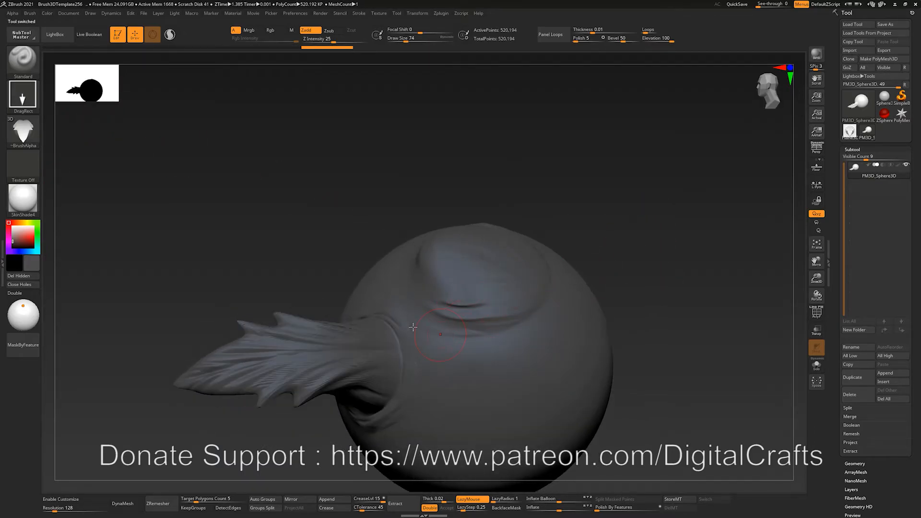
drag(311, 449, 363, 346)
drag(612, 171, 593, 201)
key(ctrl+z)
Raise Z Intensity to 100, stamp the alpha on top of the sphere and inspect the tuft from several angles.
click(366, 40)
drag(483, 116, 483, 161)
drag(458, 284, 483, 341)
drag(616, 317, 406, 151)
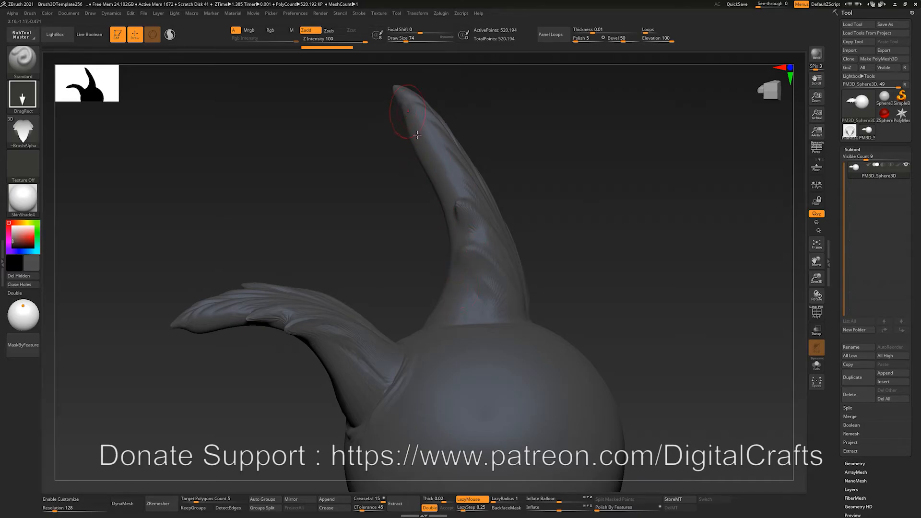
drag(488, 223, 284, 270)
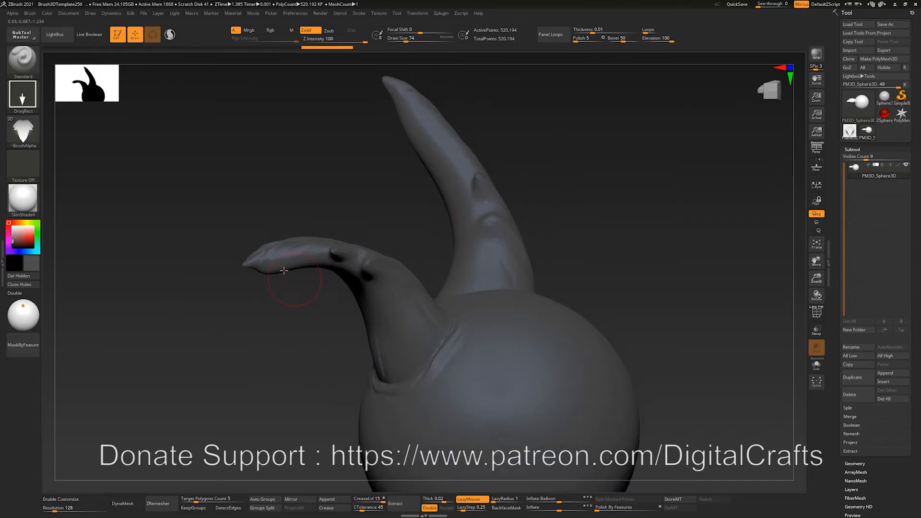
drag(347, 359, 451, 205)
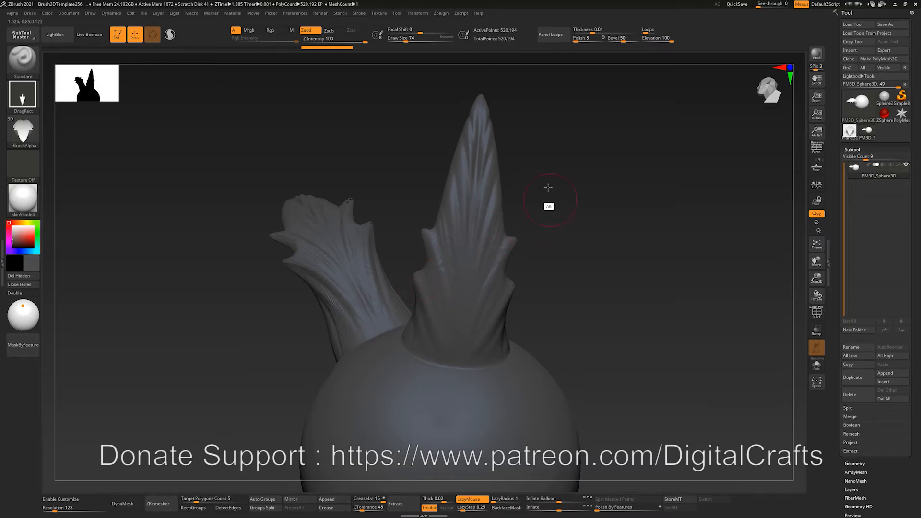
alt+drag(548, 188, 482, 168)
drag(501, 254, 451, 226)
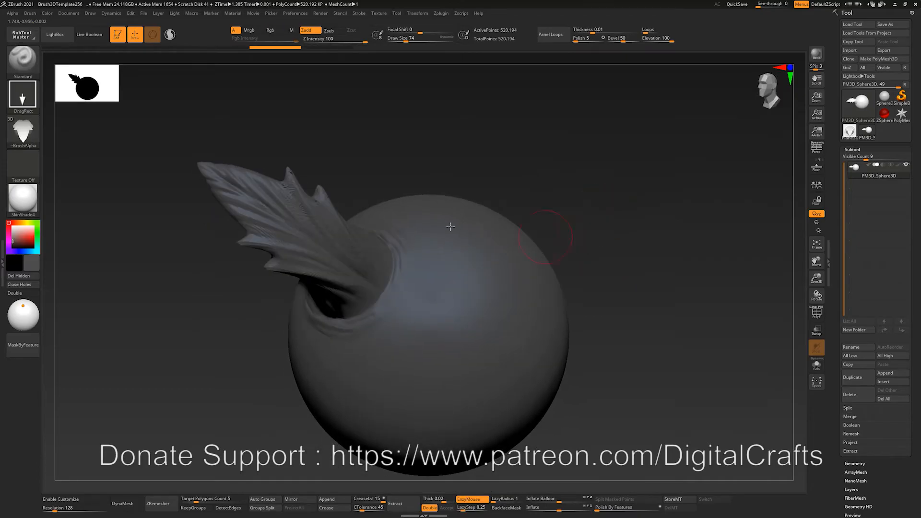
Pick a colour from the canvas and swap the main and secondary colours to make the sphere white.
key(c)
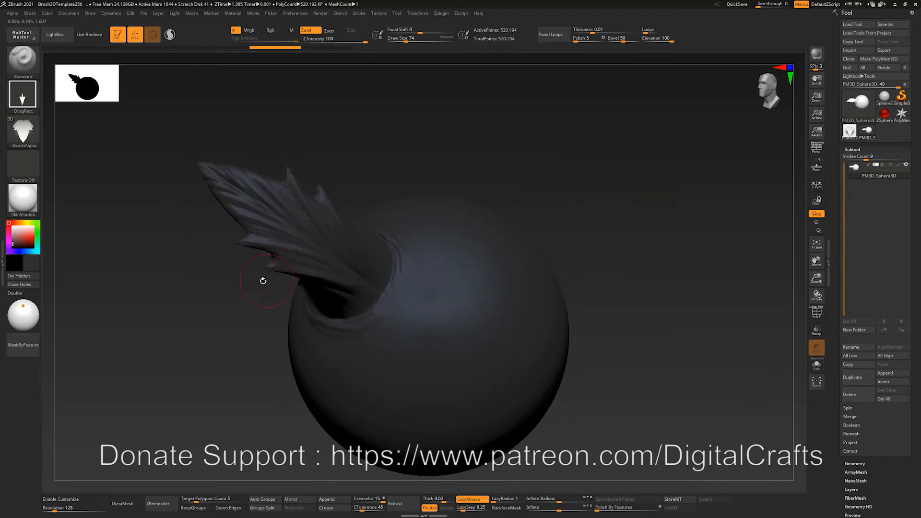
key(v)
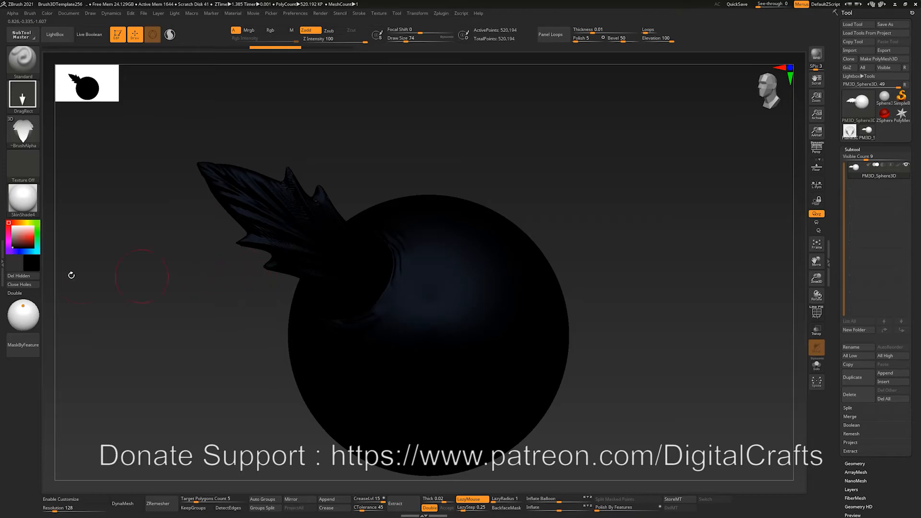
key(v)
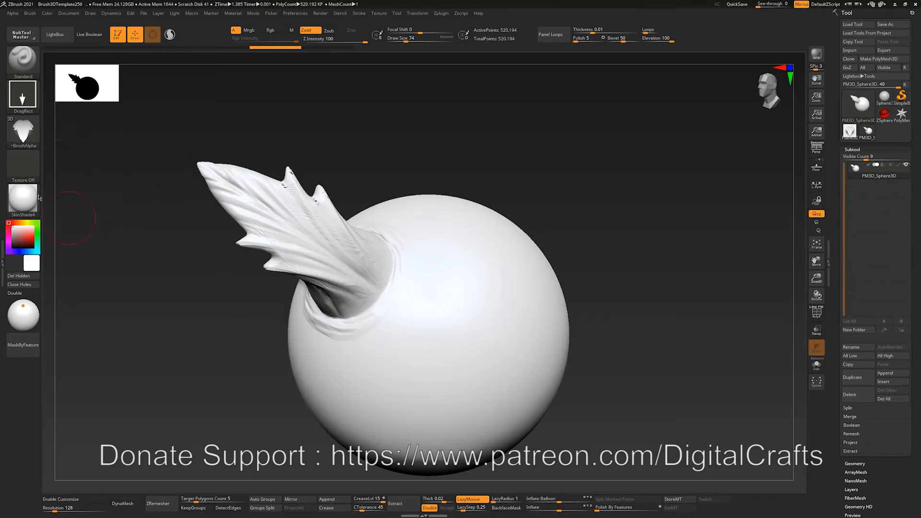
Select the Chisel3D brush with the Plane3D_1 shape and view the sphere from closer up.
click(23, 130)
key(b)
key(b)
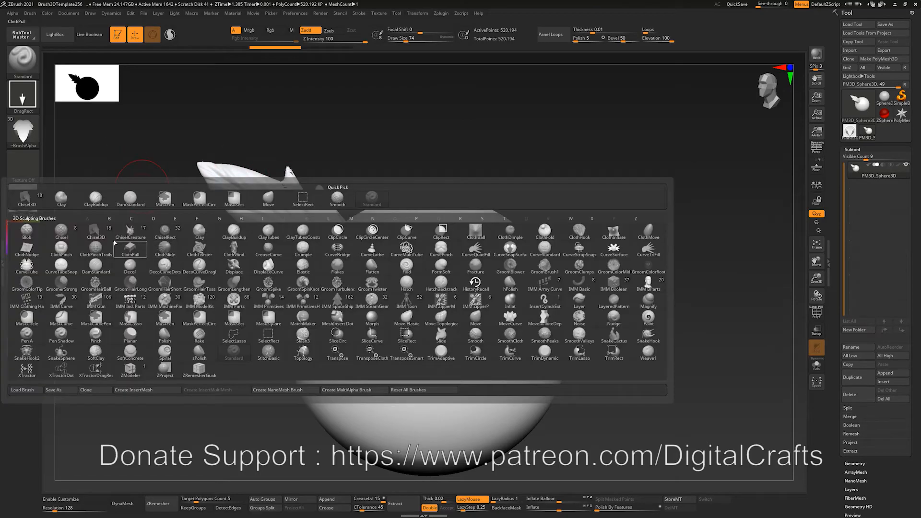
click(96, 231)
mouse_move(145, 283)
mouse_down()
mouse_move(146, 301)
mouse_move(181, 279)
mouse_up()
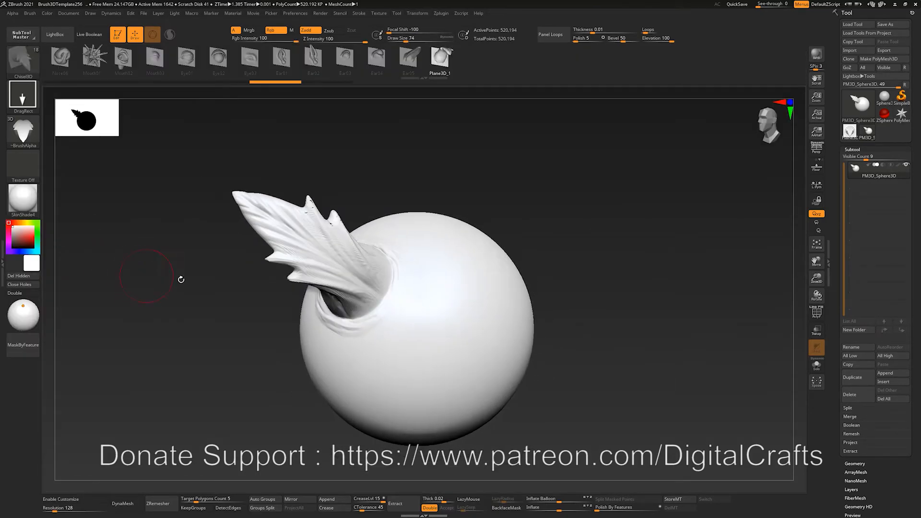
mouse_move(574, 249)
mouse_down()
mouse_move(553, 240)
mouse_move(572, 259)
mouse_up()
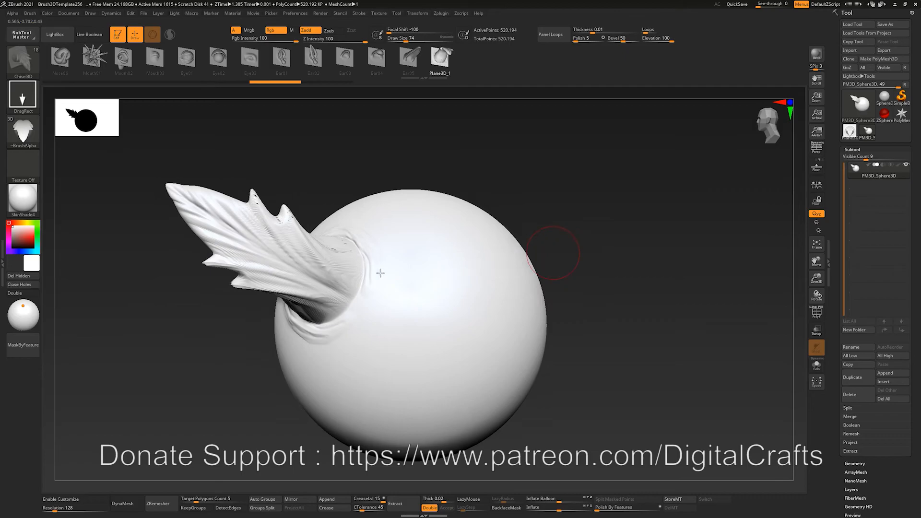
Change the active colour to light grey and assign the BasicMaterial material to the sphere.
click(14, 231)
click(24, 201)
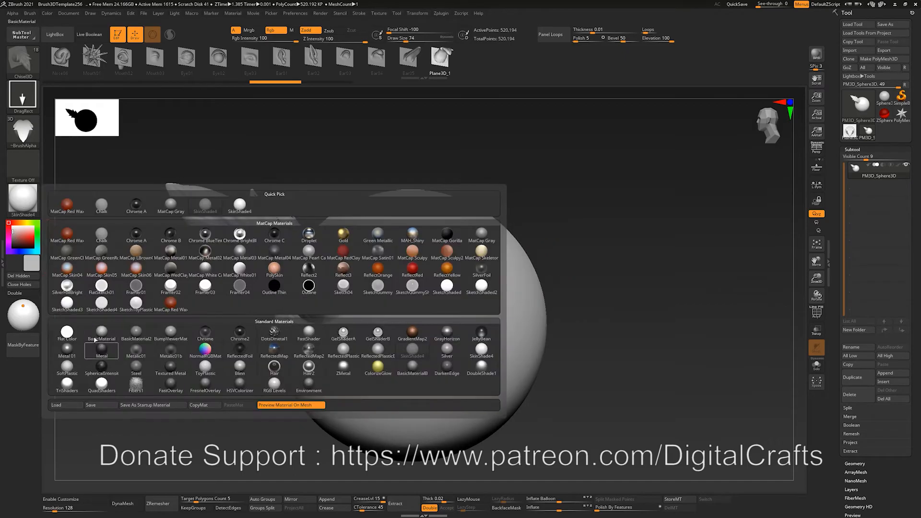
click(101, 339)
alt+drag(597, 198, 552, 190)
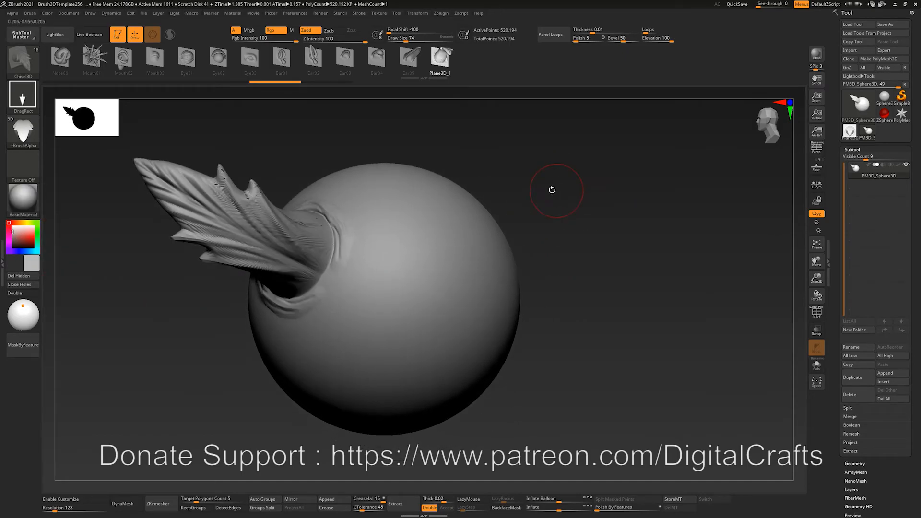
Set the Chisel3D stroke to FreeHand, enable LazyMouse and set LazyStep to about 2.13.
click(23, 96)
click(137, 108)
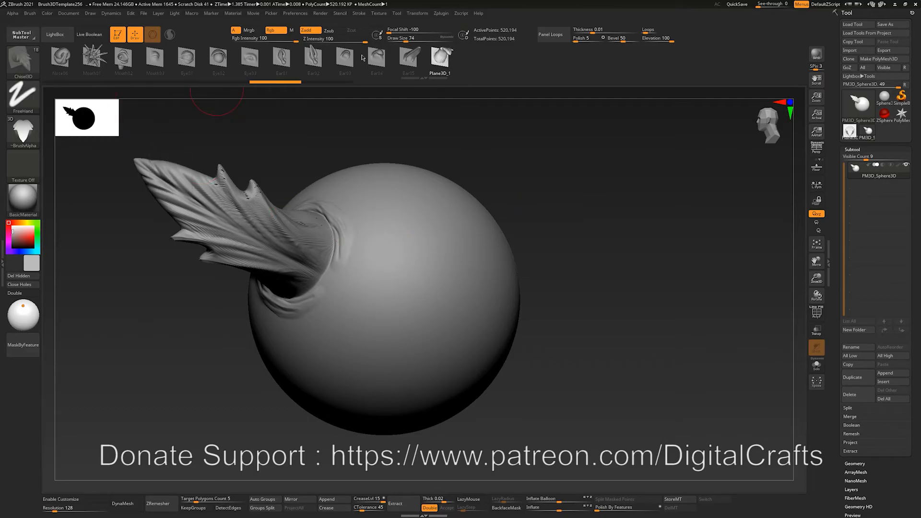
click(360, 13)
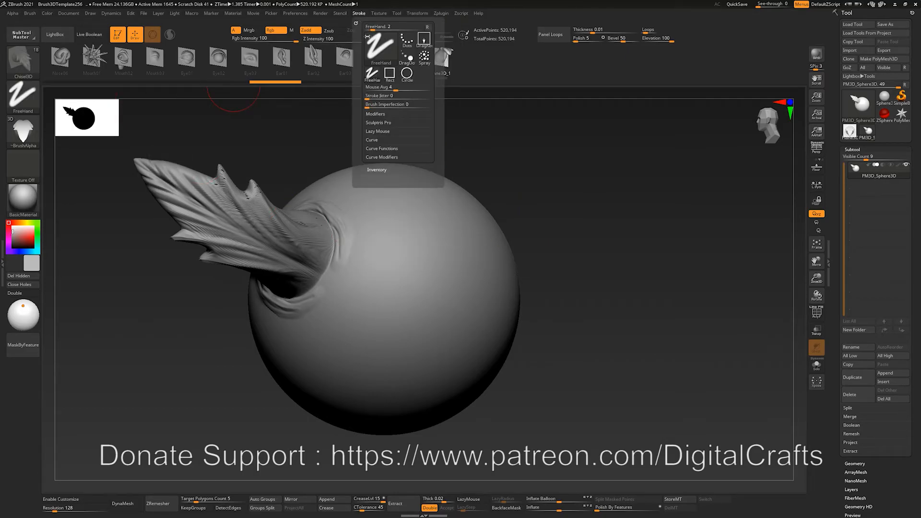
click(386, 133)
click(379, 139)
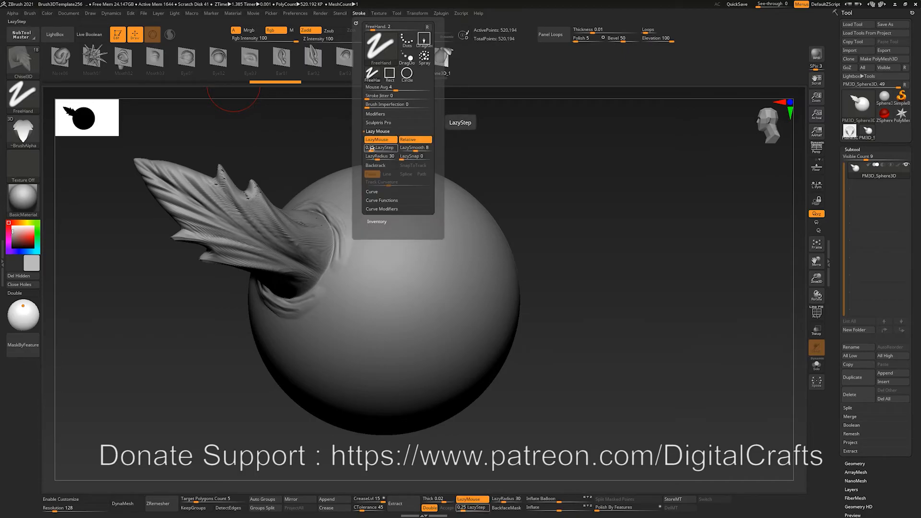
drag(372, 149, 372, 149)
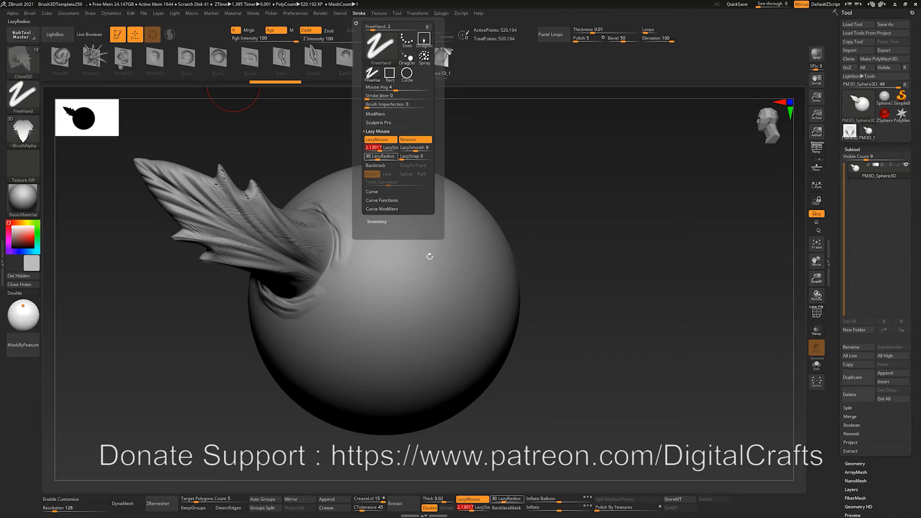
drag(530, 212, 529, 206)
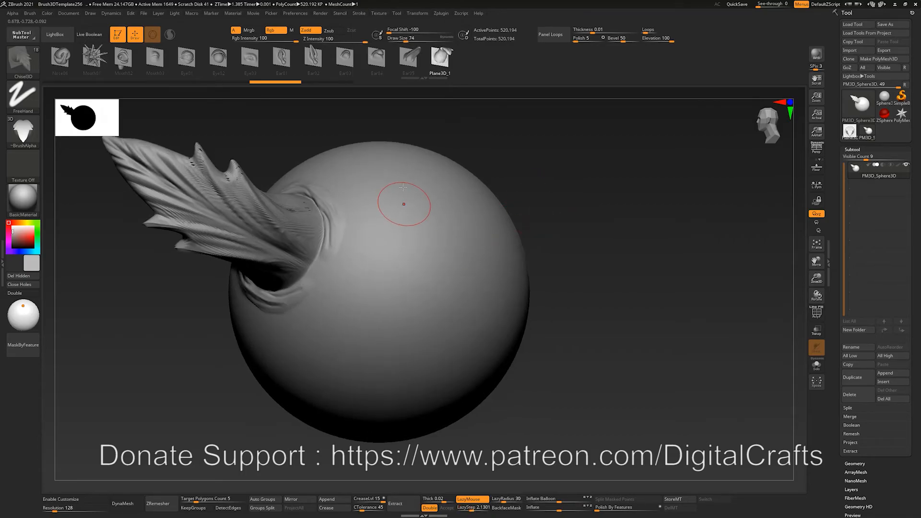
Paint trial freehand strokes of the tuft on the sphere, reduce the draw size to 56, and undo the strokes.
mouse_move(606, 214)
mouse_down()
mouse_move(586, 205)
mouse_move(468, 206)
mouse_up()
key(ctrl+z)
key(ctrl+z)
key(ctrl+z)
key(bracketleft)
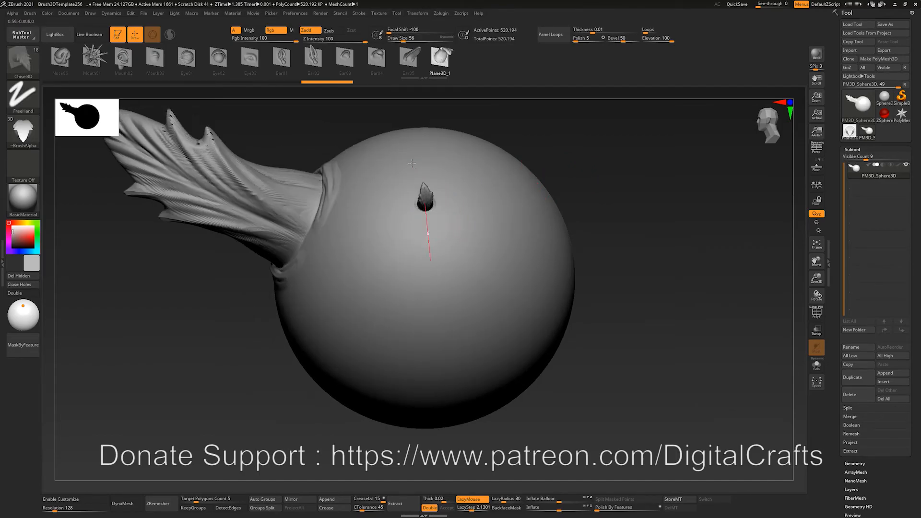
mouse_move(595, 206)
mouse_down()
mouse_move(591, 156)
mouse_move(597, 169)
mouse_move(576, 189)
mouse_up()
key(ctrl+z)
key(ctrl+z)
key(ctrl+z)
key(ctrl+z)
key(ctrl+z)
key(ctrl+z)
Subdivide the sphere once, paint rows of tufts at draw sizes 56 and 182, and undo those strokes.
key(ctrl+d)
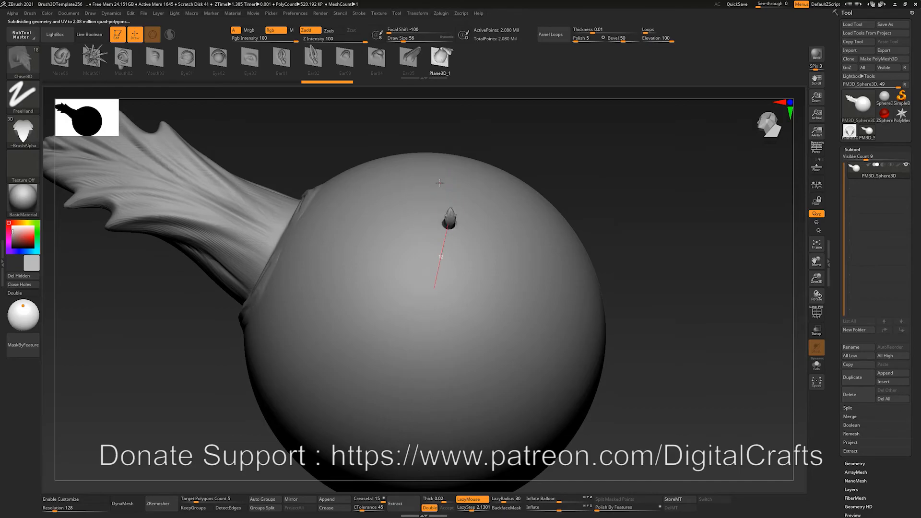
drag(628, 132, 574, 141)
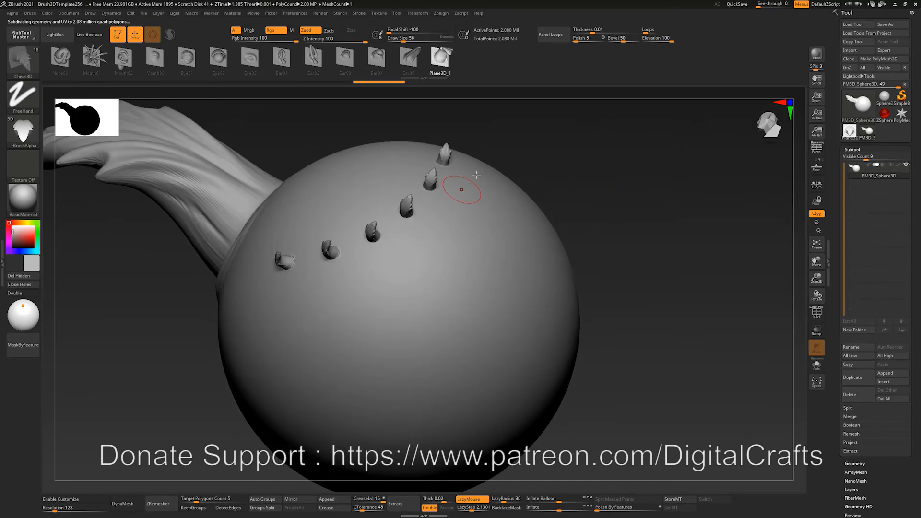
key(ctrl+z)
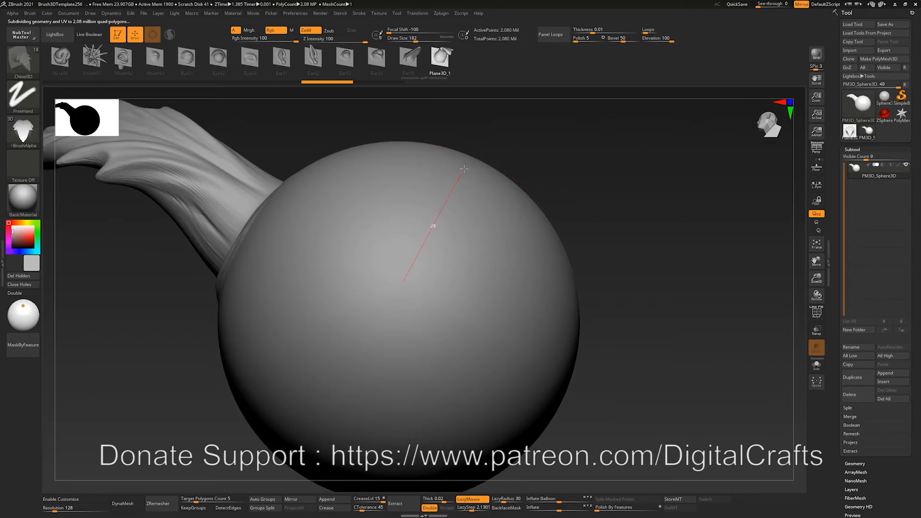
drag(403, 283, 297, 438)
mouse_move(607, 221)
alt+mouse_down()
mouse_move(586, 148)
mouse_move(571, 201)
mouse_move(538, 216)
alt+mouse_up()
key(ctrl+z)
Lower the brush's LazyStep to about 1.38 in the Lazy Mouse settings.
click(397, 13)
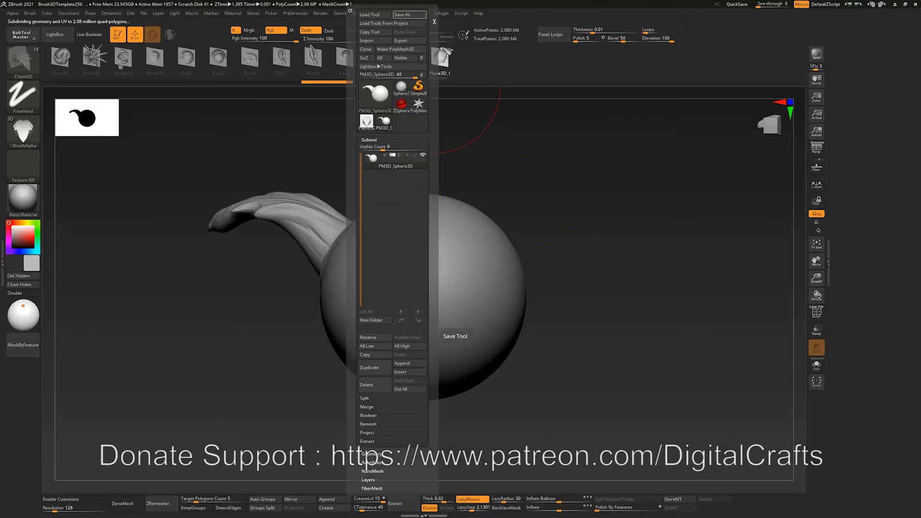
click(350, 10)
click(359, 13)
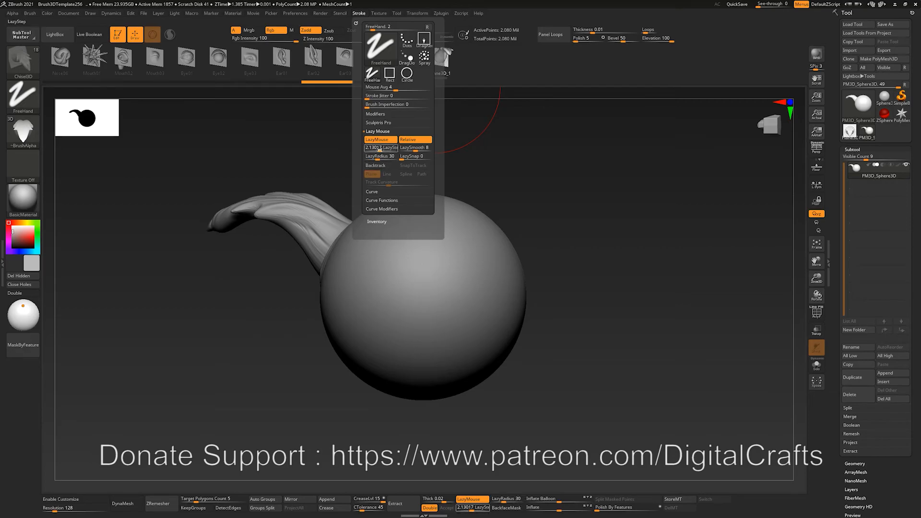
drag(527, 195, 485, 163)
Paint large freehand tufts around the sphere, and undo them together with the extra subdivision.
mouse_move(416, 279)
mouse_down()
mouse_move(464, 199)
mouse_move(331, 341)
mouse_up()
drag(264, 336, 288, 302)
drag(425, 175, 425, 175)
mouse_move(557, 235)
mouse_down()
mouse_move(528, 230)
mouse_move(549, 177)
mouse_move(555, 235)
mouse_move(586, 232)
mouse_move(473, 288)
mouse_up()
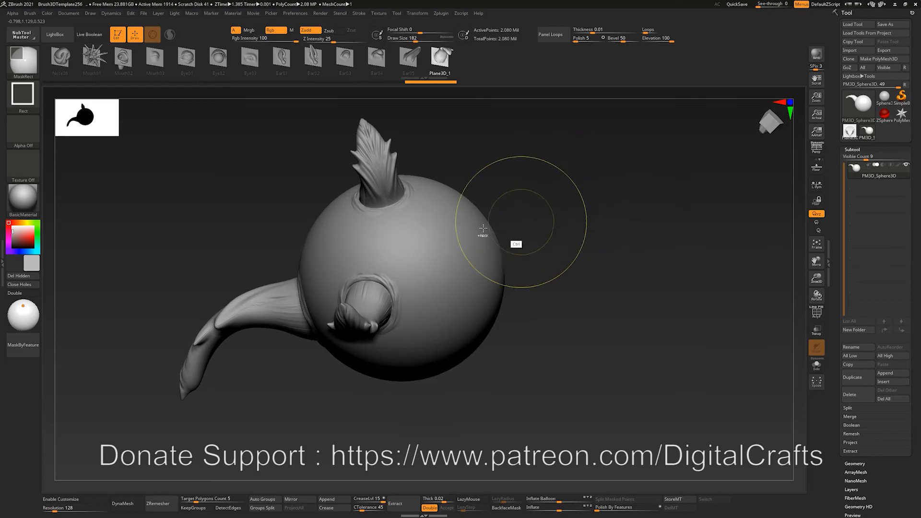
key(ctrl+z)
key(ctrl+z)
key(ctrl+z)
alt+drag(556, 228, 543, 200)
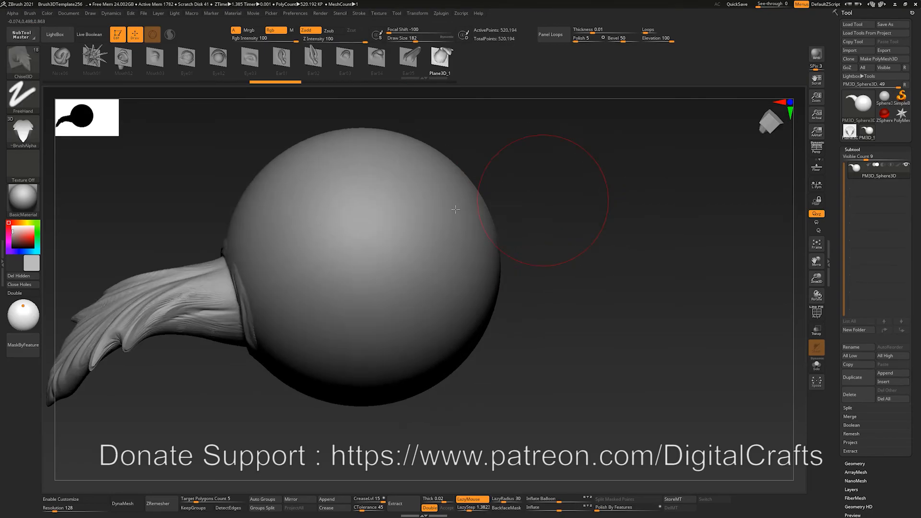
Set the brush stroke to Spray and reduce the draw size to 90.
click(35, 103)
click(204, 99)
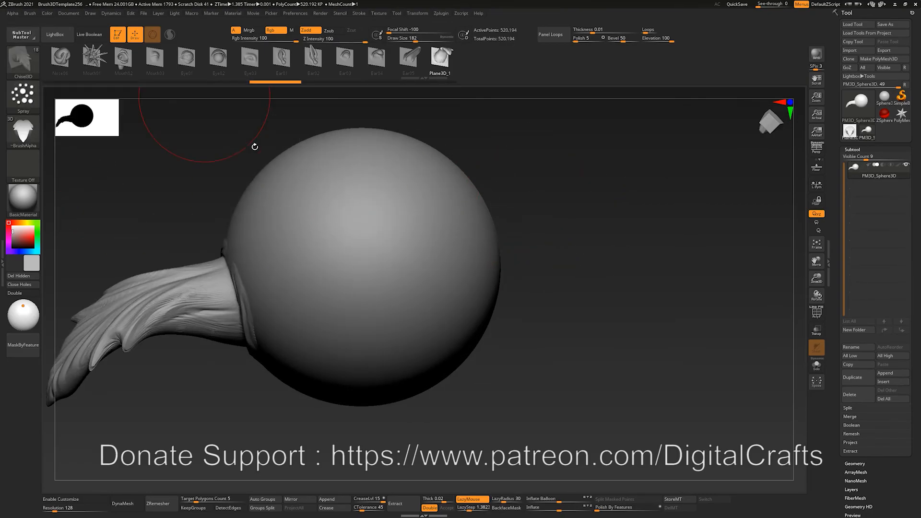
key(s)
drag(344, 218, 336, 218)
Spray tufts across the sphere as a test and undo the stroke.
mouse_move(318, 184)
mouse_down()
mouse_move(428, 245)
mouse_move(400, 352)
mouse_up()
drag(541, 189, 532, 181)
key(ctrl+z)
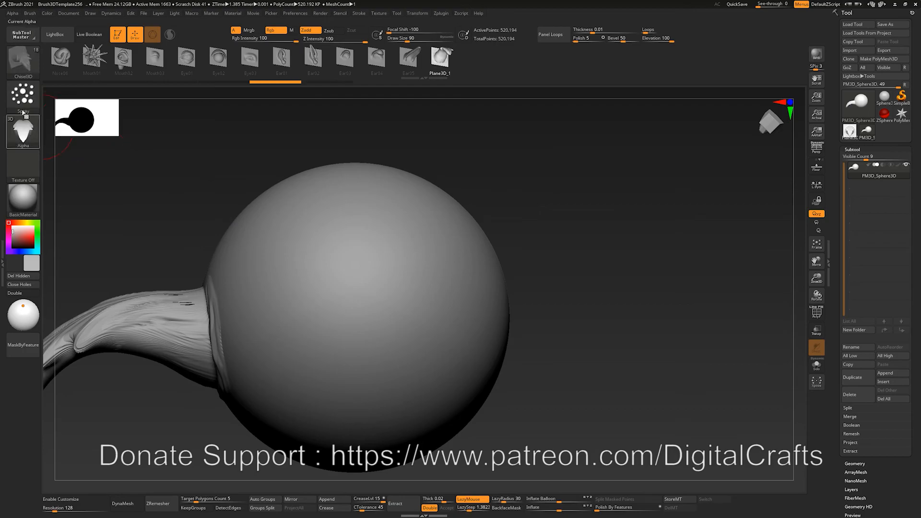
Open the Spray placement settings, spray tufts over the sphere once more, and undo the strokes.
click(23, 96)
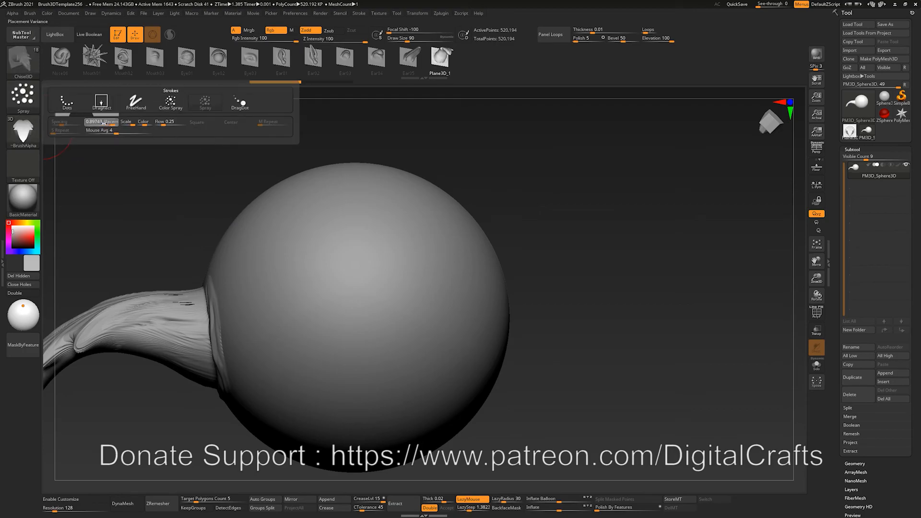
mouse_move(327, 204)
mouse_down()
mouse_move(403, 311)
mouse_move(307, 379)
mouse_move(244, 298)
mouse_move(254, 230)
mouse_up()
mouse_move(553, 205)
mouse_down()
mouse_move(533, 169)
mouse_move(311, 245)
mouse_up()
mouse_move(504, 235)
mouse_down()
mouse_move(464, 226)
mouse_move(494, 211)
mouse_move(500, 222)
mouse_move(472, 223)
mouse_up()
key(ctrl+z)
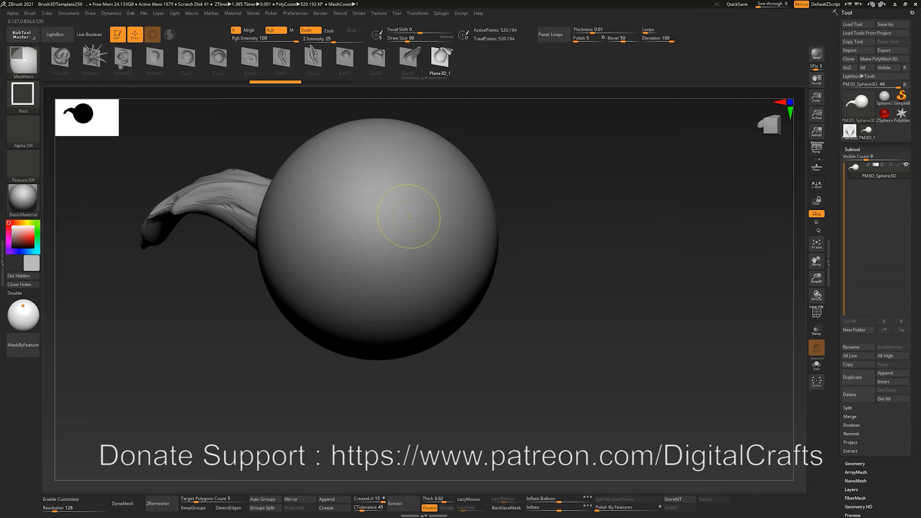
Switch the brush stroke back to DragRect and stamp Plane3D_1 tufts onto the bare side of the sphere.
click(24, 98)
click(95, 105)
mouse_move(85, 160)
mouse_down()
mouse_move(101, 162)
mouse_move(132, 144)
mouse_up()
mouse_move(450, 168)
mouse_down()
mouse_move(452, 216)
mouse_move(368, 247)
mouse_up()
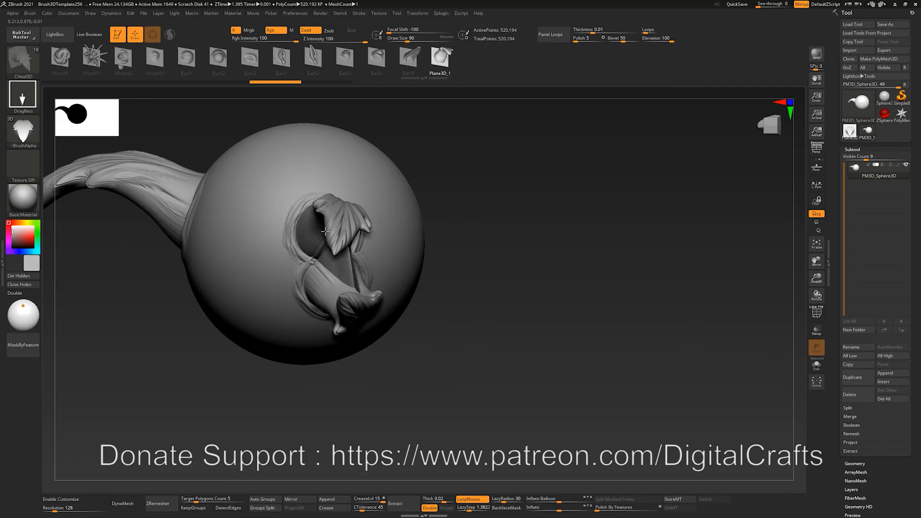
alt+drag(432, 189, 407, 190)
alt+drag(467, 198, 426, 199)
Stamp several more Plane3D_1 tufts around the sphere and turn it to review the arrangement.
drag(201, 368, 474, 139)
alt+drag(284, 288, 491, 317)
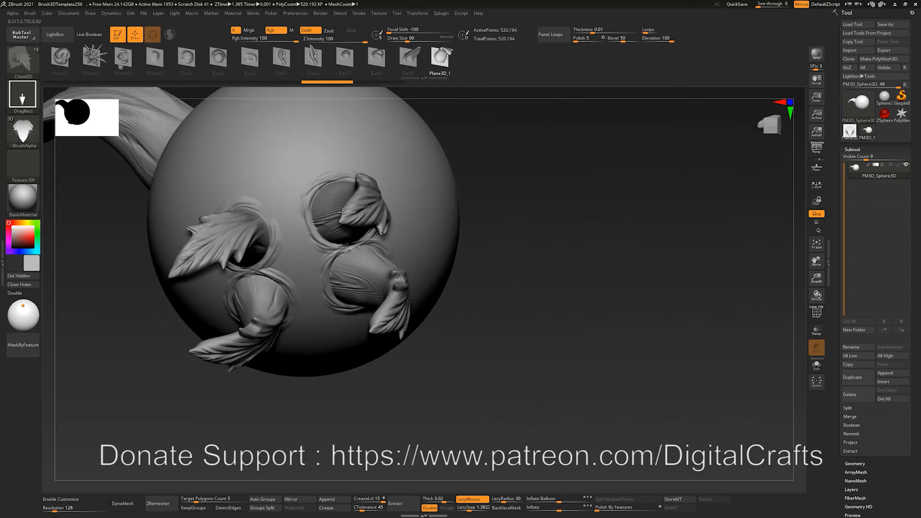
drag(343, 212, 451, 230)
drag(347, 305, 347, 305)
mouse_move(528, 214)
mouse_down()
mouse_move(508, 192)
mouse_move(522, 185)
mouse_move(559, 213)
mouse_move(542, 183)
mouse_move(528, 190)
mouse_move(523, 226)
mouse_move(537, 209)
mouse_move(527, 221)
mouse_move(512, 154)
mouse_up()
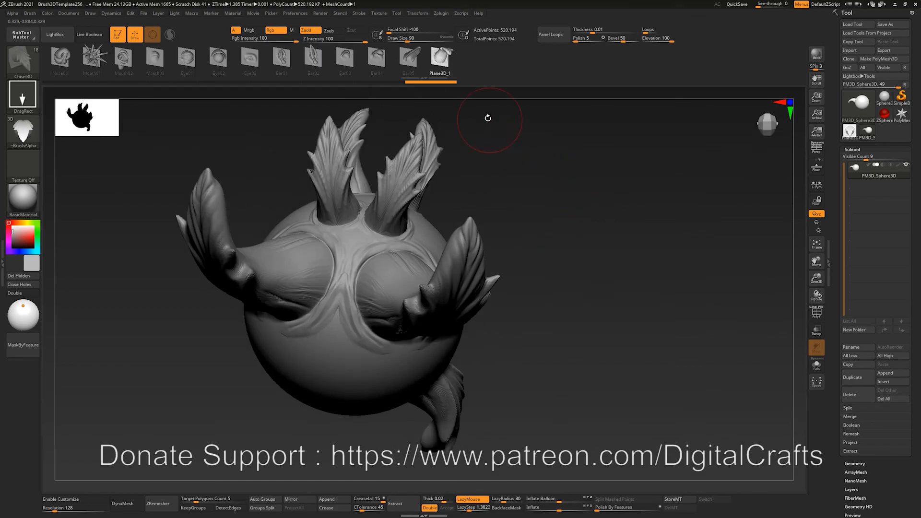